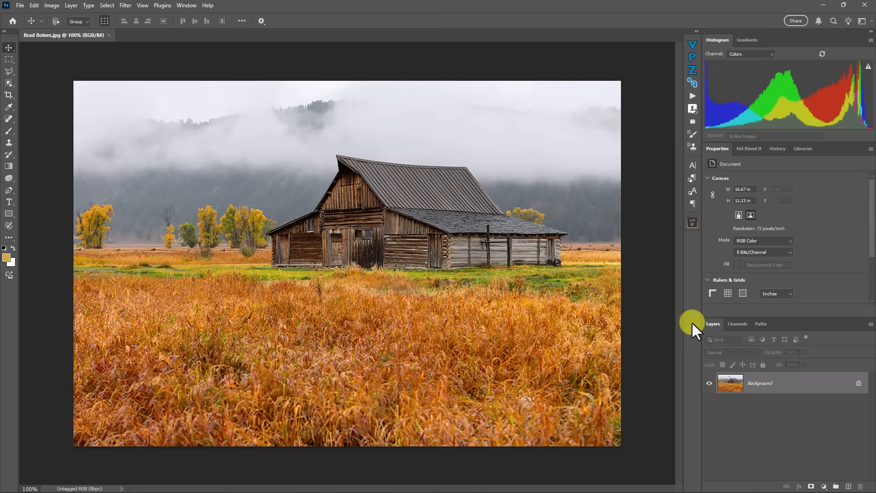
Step: Activate the Sponge tool and set its mode to Saturate
left_click(10, 177)
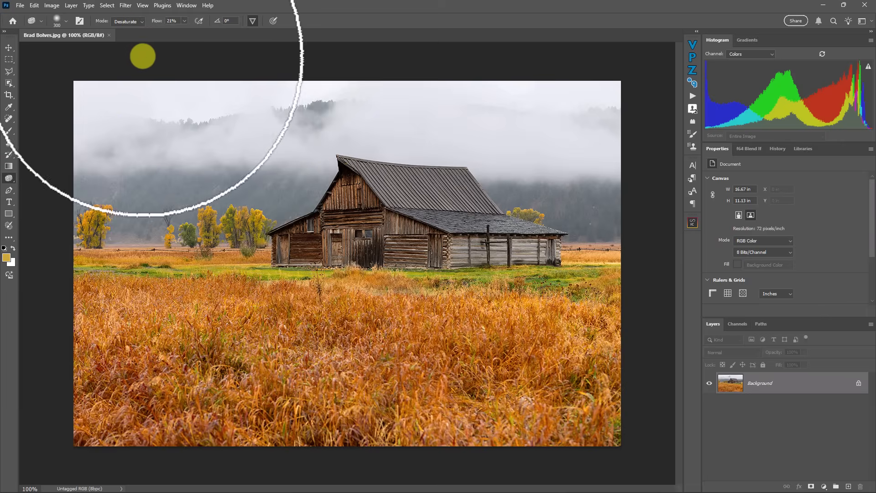
key("bracketleft")
key("bracketleft")
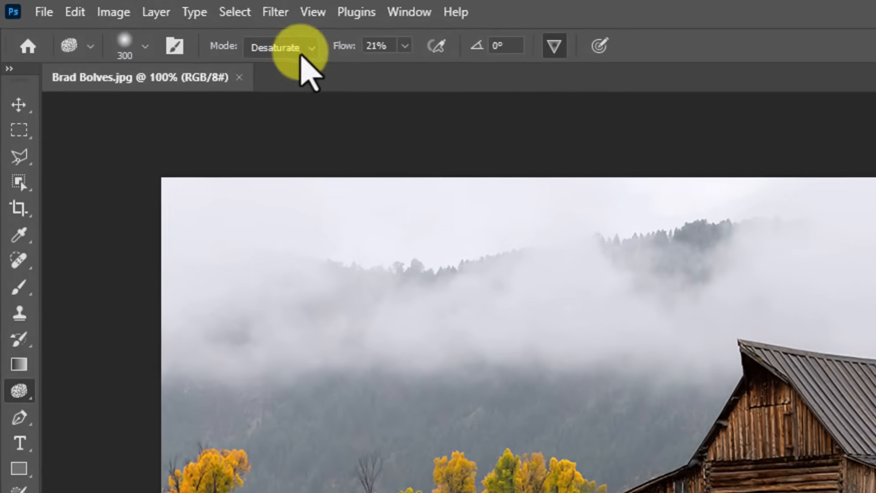
left_click(160, 26)
left_click(305, 92)
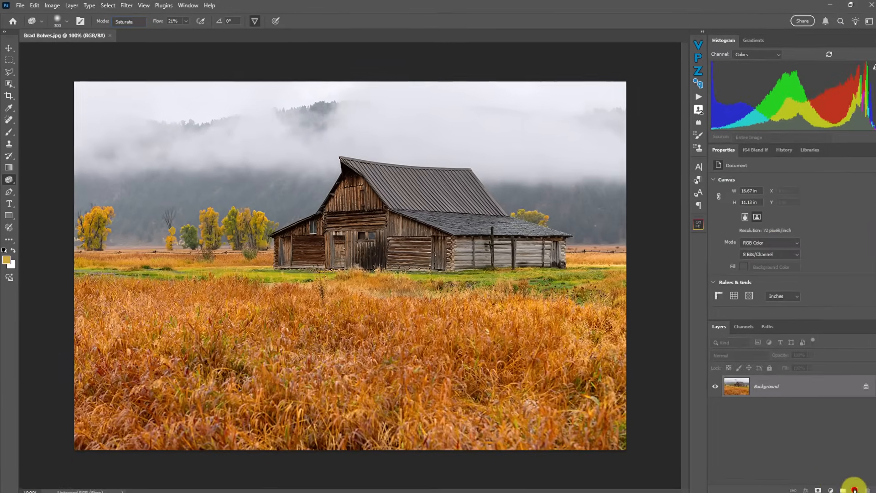
Step: Try to saturate the foreground grass with the Sponge tool on a new empty layer, and delete that layer
left_click(847, 486)
mouse_move(139, 382)
left_mouse_down()
mouse_move(211, 424)
mouse_move(70, 342)
left_mouse_up()
mouse_move(107, 374)
left_mouse_down()
mouse_move(176, 414)
mouse_move(102, 368)
mouse_move(209, 410)
mouse_move(150, 407)
left_mouse_up()
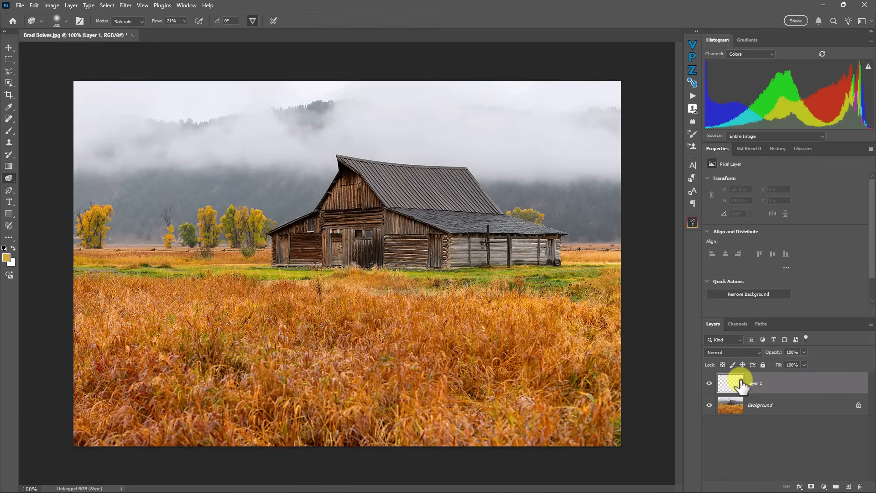
key("Delete")
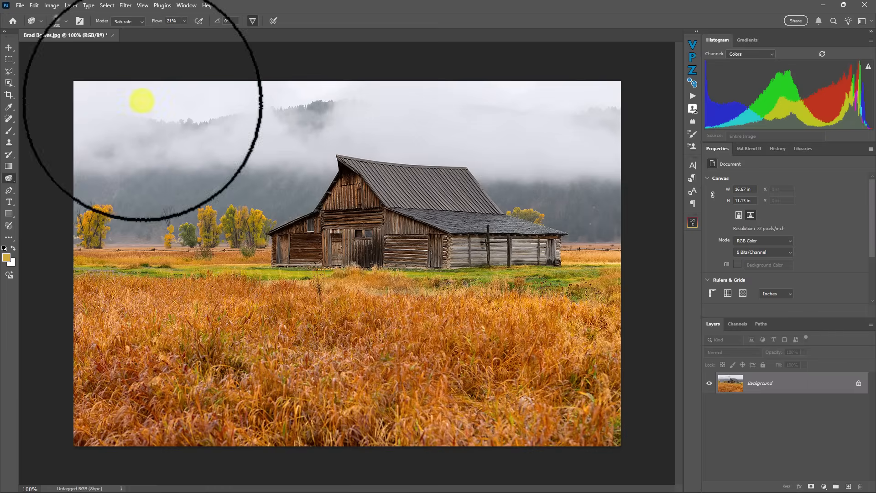
Step: Desaturate the foreground grass on the Background layer using the Sponge tool in Desaturate mode at 49% flow
left_click(140, 32)
left_click(185, 20)
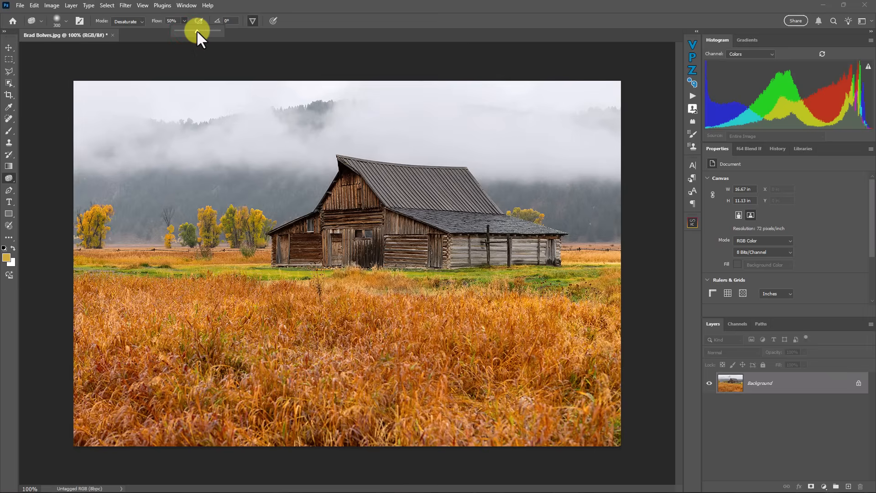
left_click(294, 9)
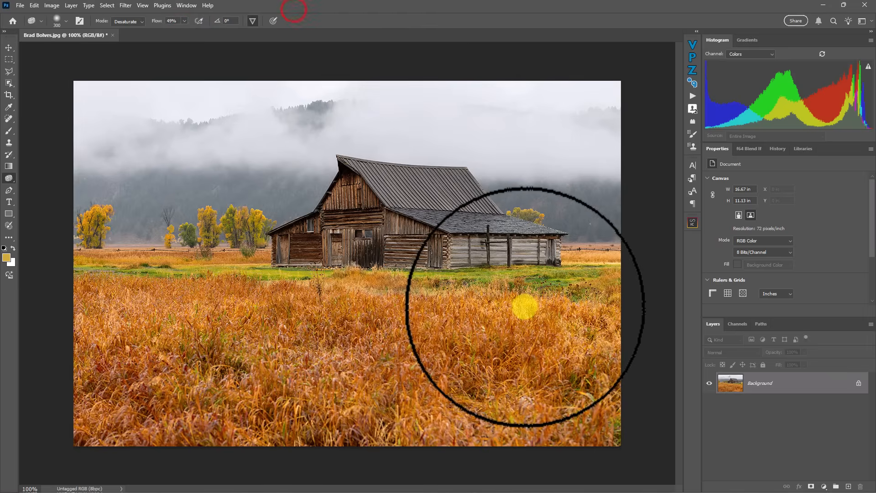
mouse_move(111, 420)
left_mouse_down()
mouse_move(151, 441)
mouse_move(96, 384)
mouse_move(177, 364)
mouse_move(270, 364)
mouse_move(368, 392)
mouse_move(581, 356)
mouse_move(586, 399)
mouse_move(550, 368)
mouse_move(506, 393)
mouse_move(488, 363)
mouse_move(509, 347)
mouse_move(533, 348)
mouse_move(524, 398)
mouse_move(454, 375)
mouse_move(374, 387)
mouse_move(256, 354)
mouse_move(85, 358)
mouse_move(198, 373)
left_mouse_up()
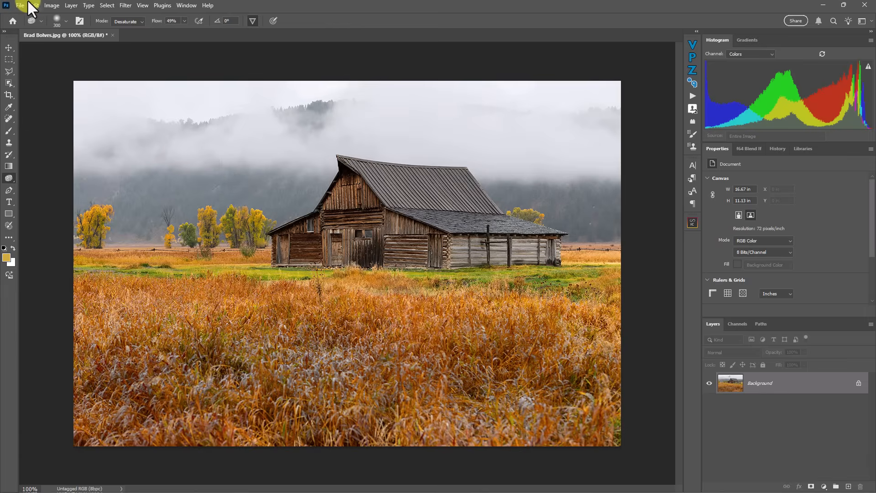
Step: Switch the Sponge tool to Saturate mode and paint over the desaturated foreground grass
left_click(142, 21)
left_click(131, 34)
mouse_move(466, 404)
left_mouse_down()
mouse_move(431, 381)
mouse_move(428, 393)
mouse_move(329, 369)
mouse_move(285, 393)
mouse_move(243, 364)
mouse_move(186, 391)
mouse_move(53, 403)
left_mouse_up()
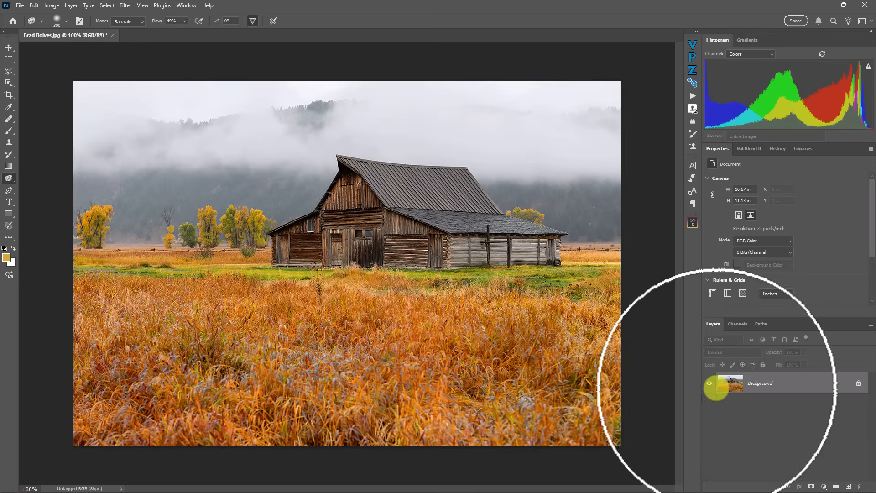
Step: Revert the photo to its original opening snapshot and return to the document properties
left_click(776, 149)
left_click(741, 164)
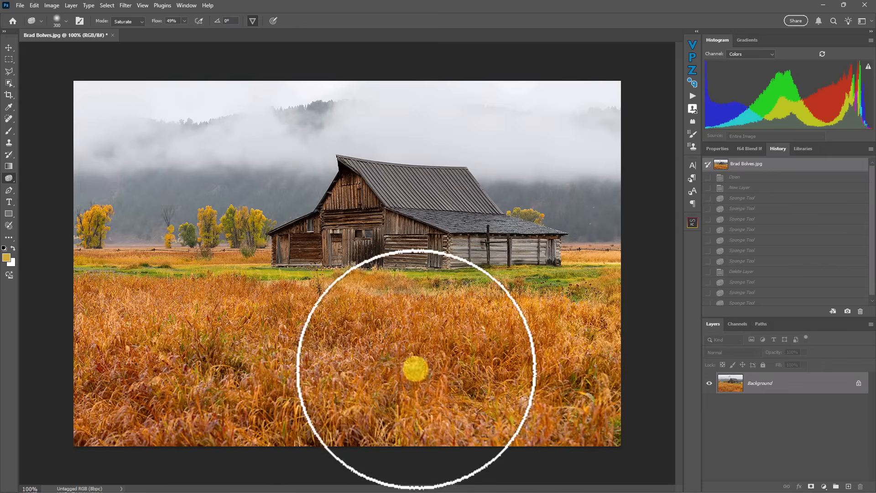
left_click(709, 151)
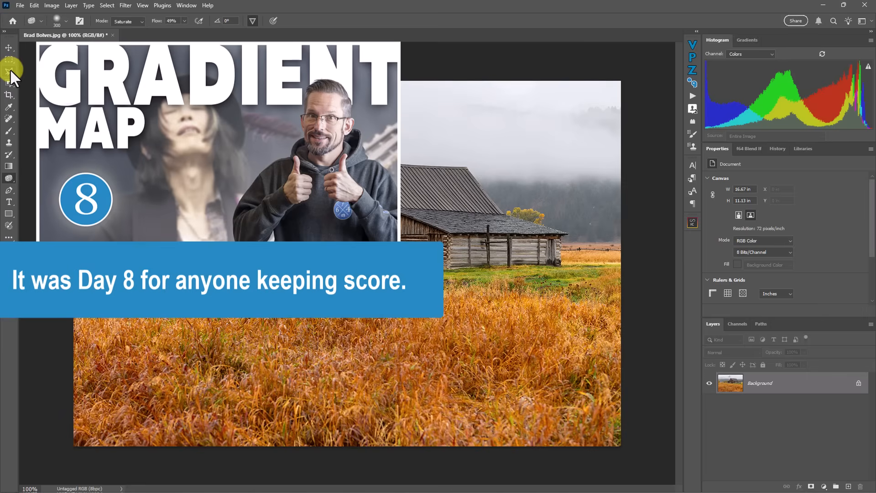
Step: Select the lower foreground with the Polygonal Lasso, leaving out a V-shaped wedge of grass that narrows down from the barn
left_click(9, 69)
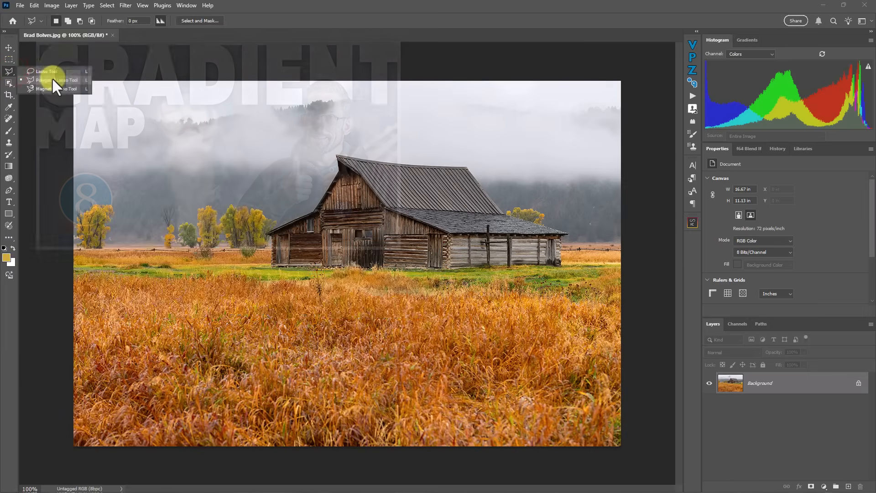
left_click(71, 249)
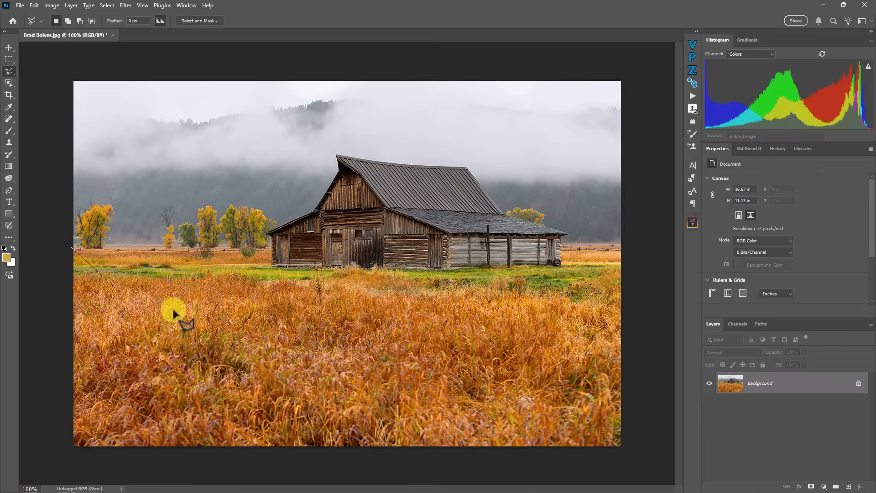
left_click(345, 426)
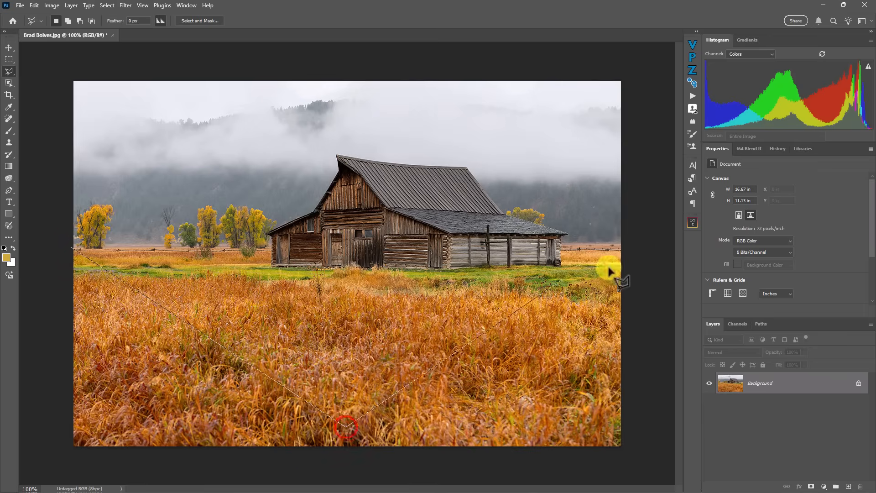
left_click(632, 253)
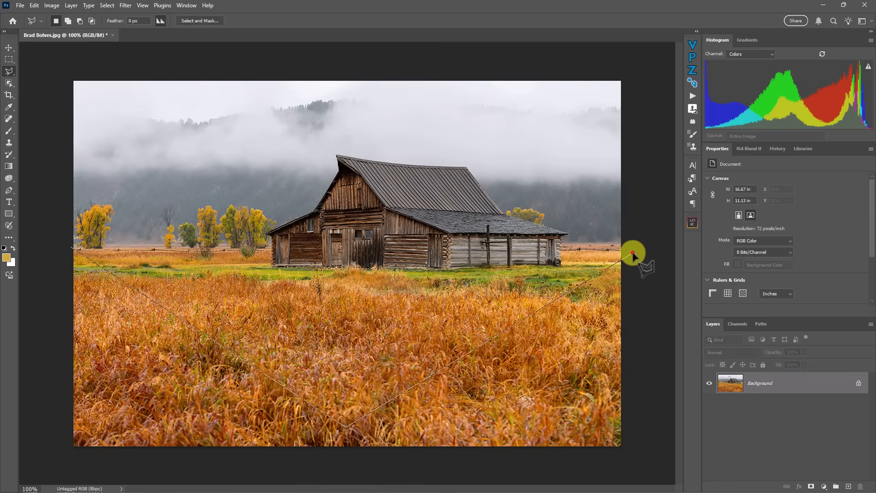
left_click(636, 460)
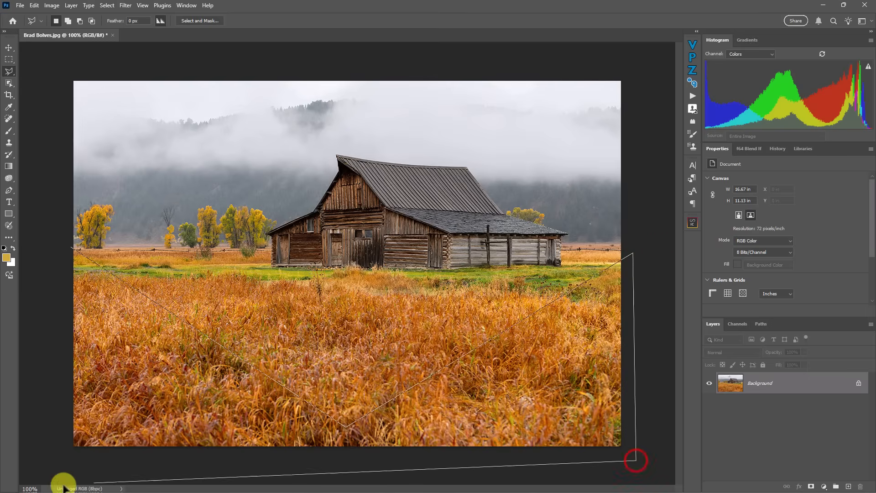
double_click(37, 465)
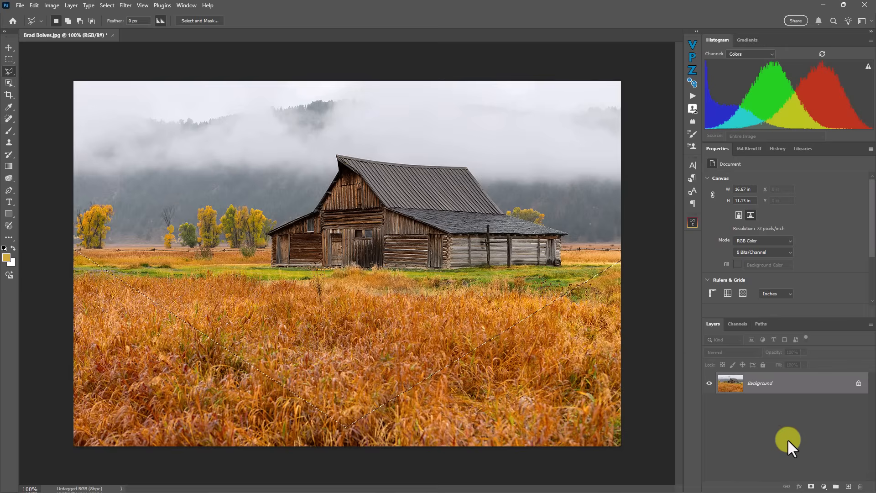
Step: Add a Curves adjustment to the selected foreground, darken it with a point at input 142, output 94, and keep the Normal blend mode
left_click(824, 486)
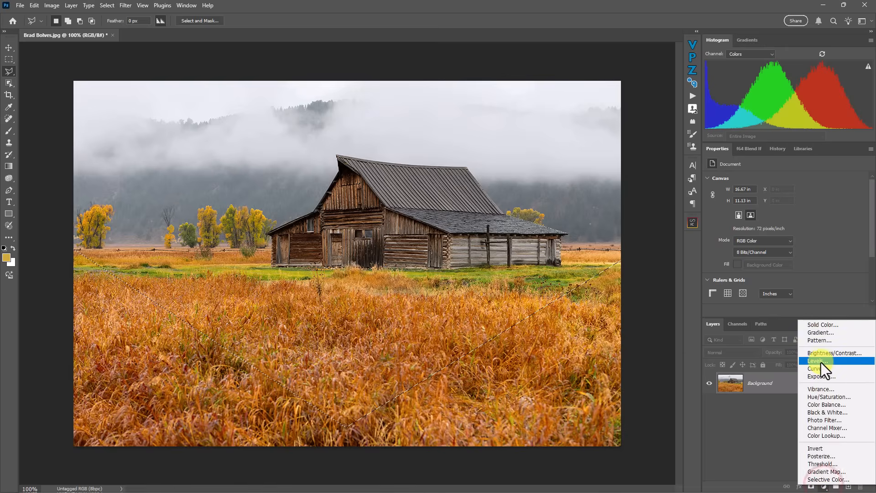
left_click(817, 367)
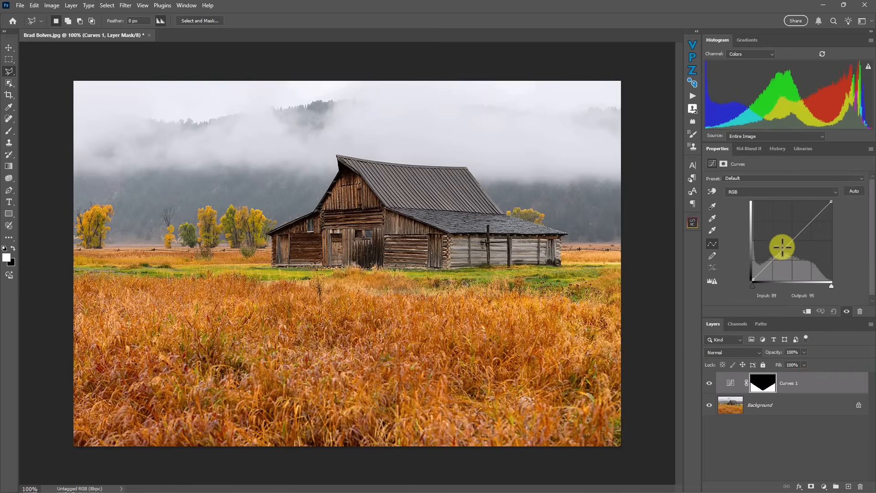
left_click_drag(791, 240, 796, 251)
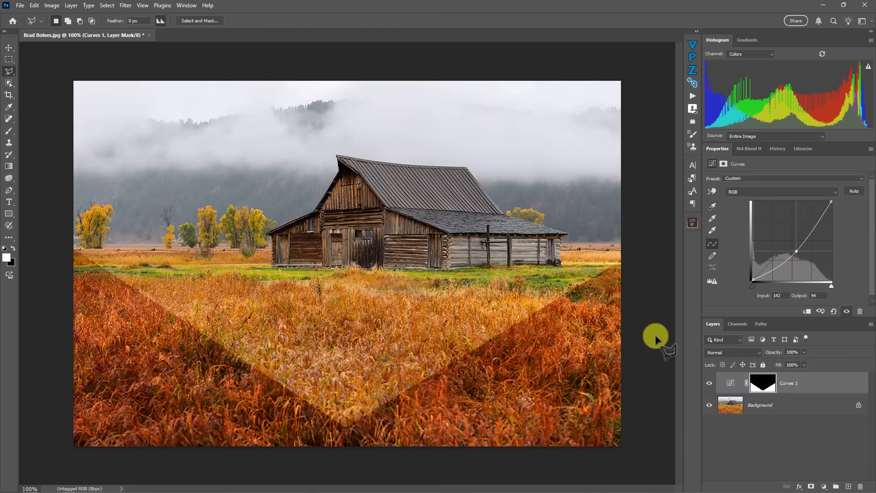
left_click(739, 353)
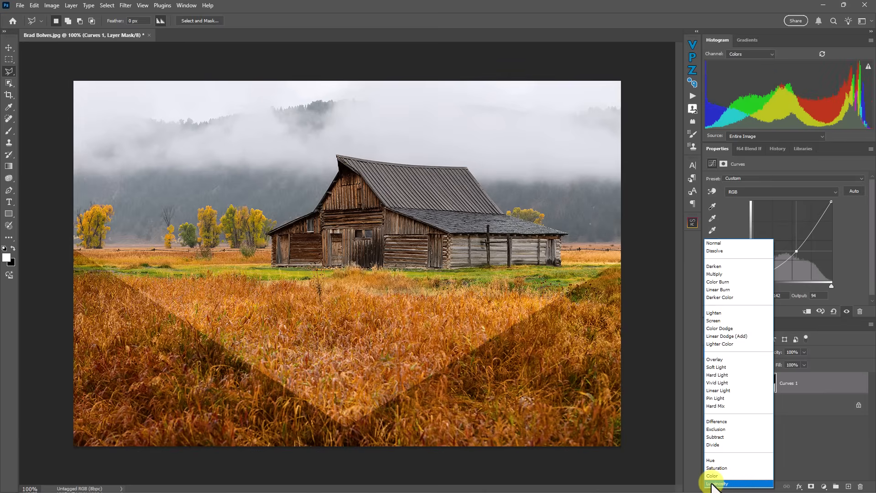
left_click(713, 241)
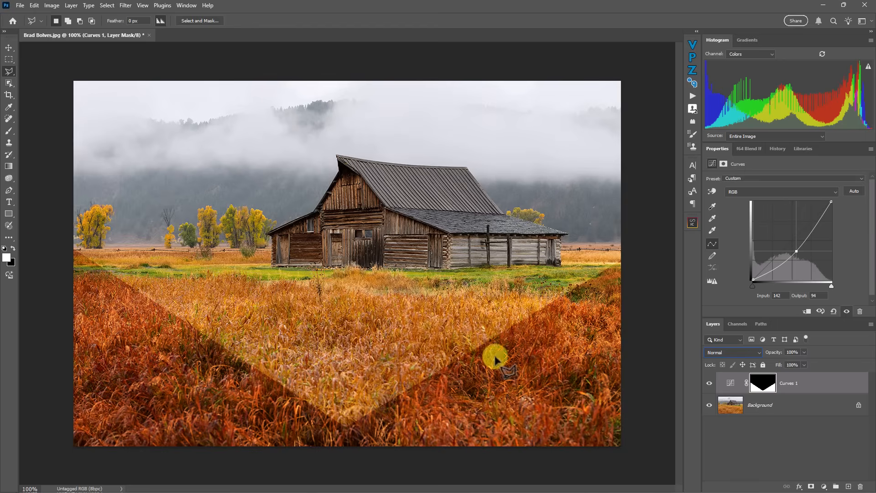
Step: Feather the Curves layer mask to 126.4 px and compare the image with the adjustment hidden and shown
left_click(764, 382)
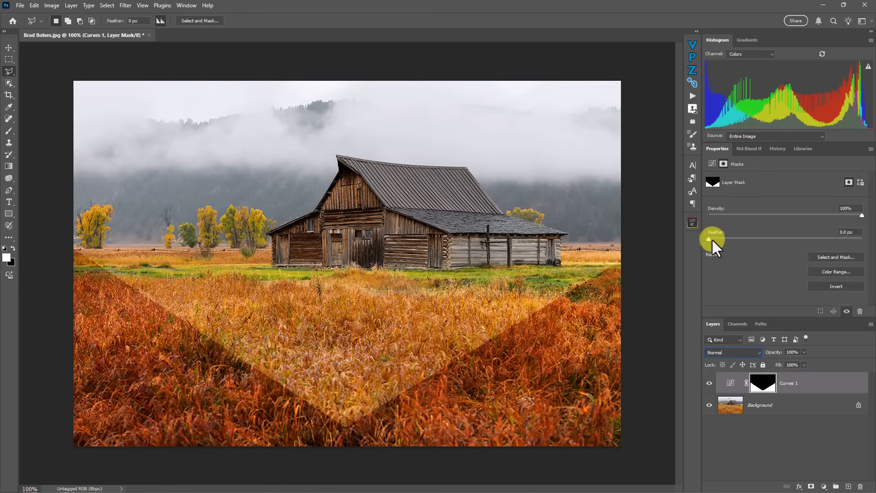
left_click_drag(734, 242, 756, 228)
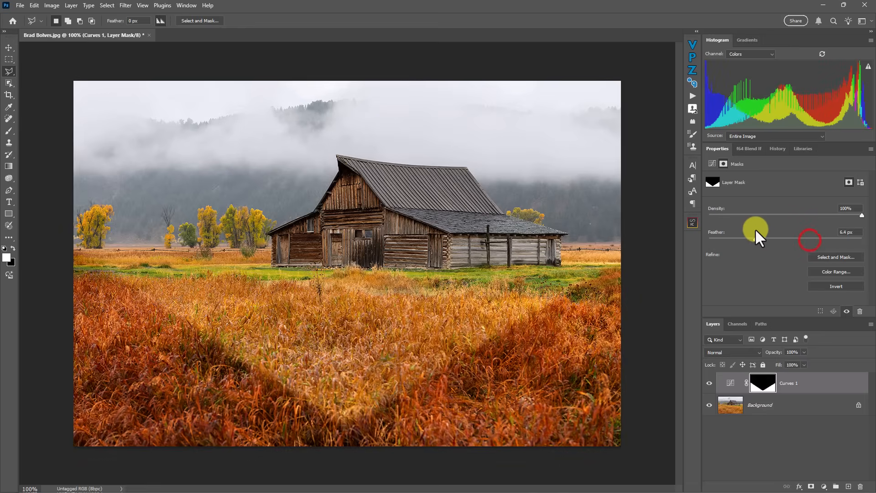
left_click(815, 238)
left_click_drag(814, 238, 816, 237)
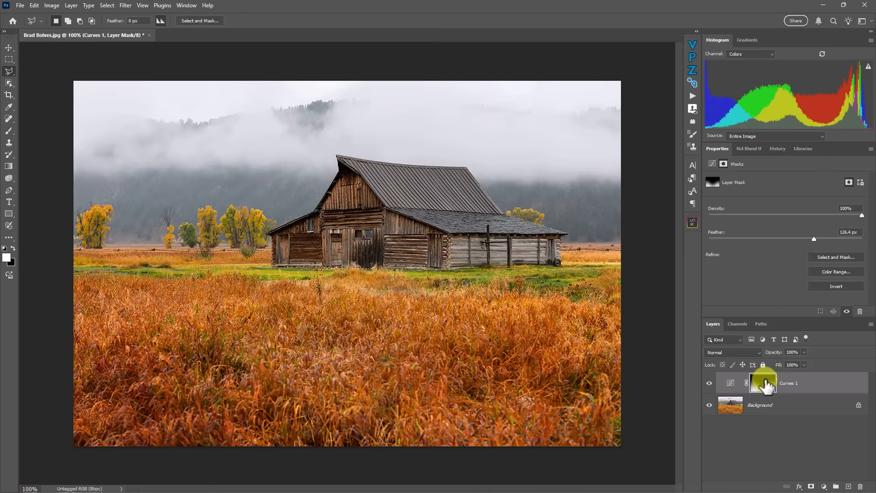
left_click(709, 381)
left_click(709, 382)
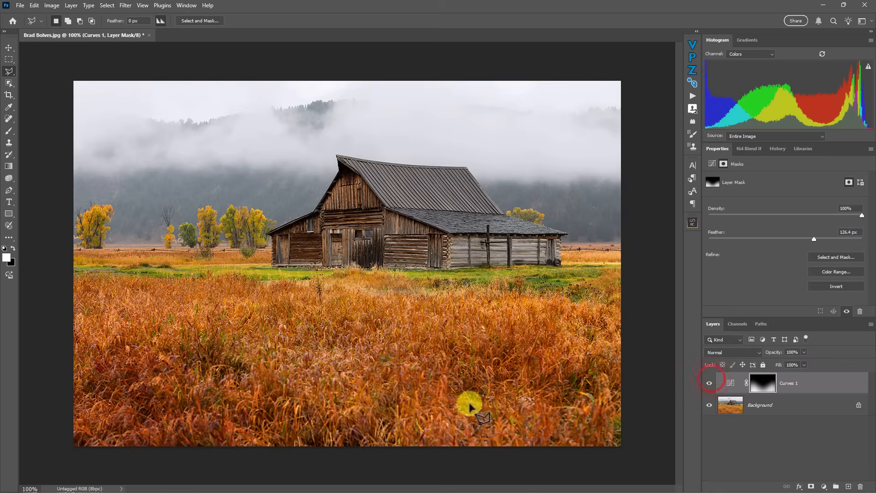
Step: Reduce the Curves layer mask's feather to 3.5 px
left_click(731, 382)
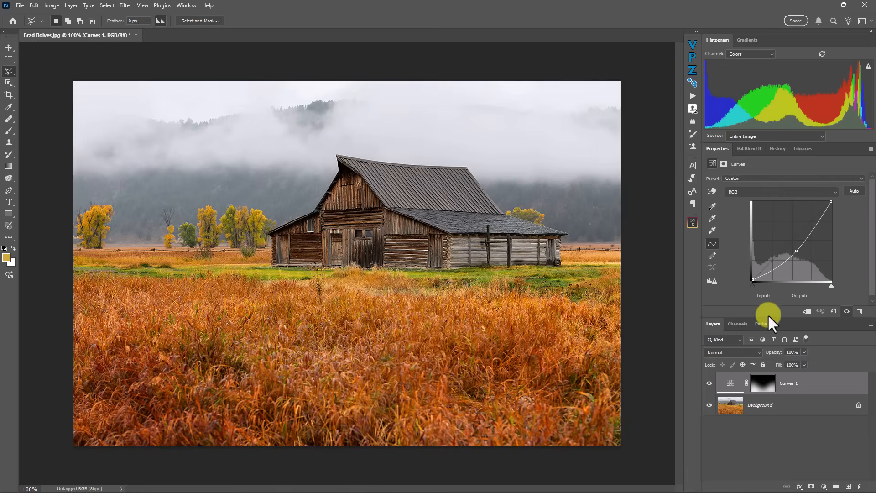
left_click(762, 384)
left_click_drag(810, 238, 738, 238)
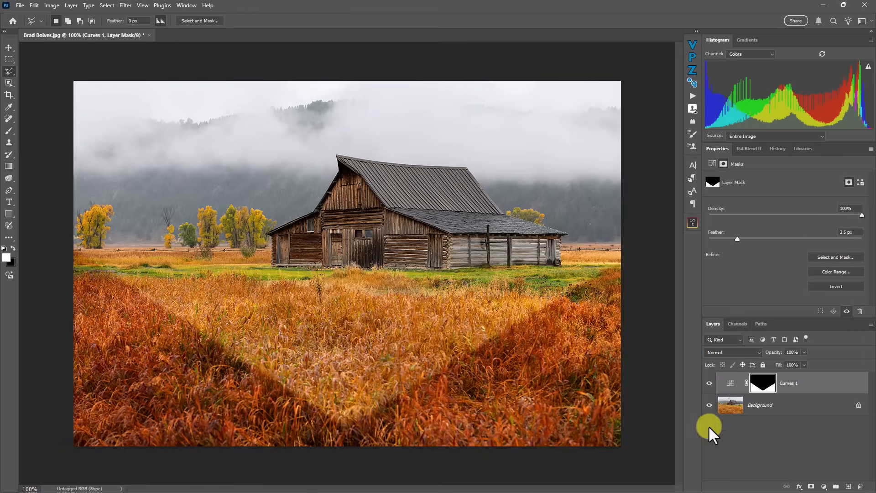
Step: Lower the middle of the Curves adjustment's Red channel, trying input 137, output 104 and input 130, output 112
left_click(730, 386)
left_click(743, 195)
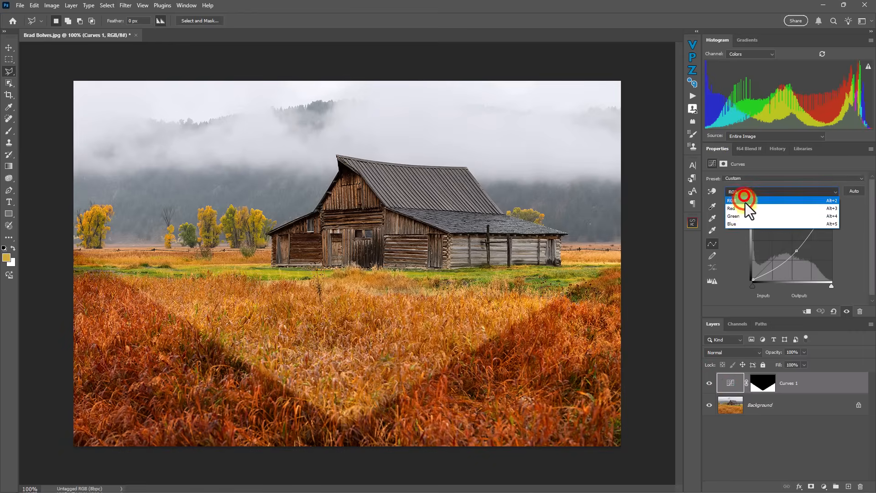
left_click(740, 208)
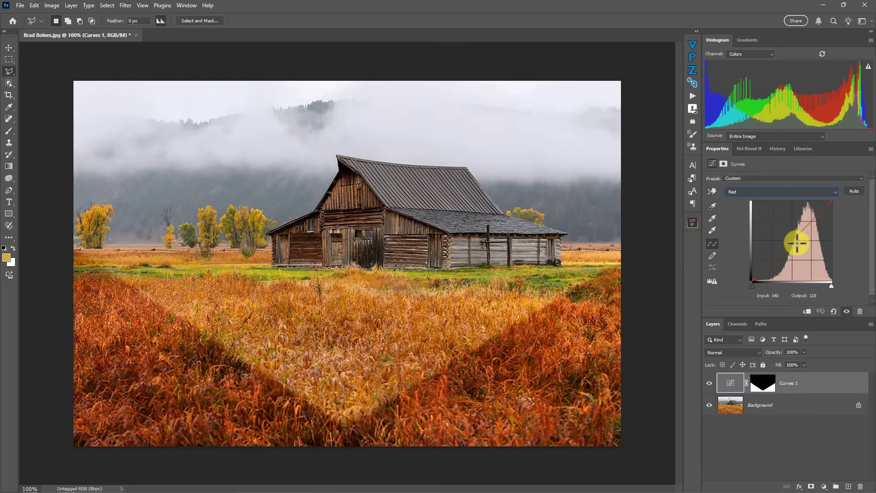
left_click_drag(792, 242, 794, 247)
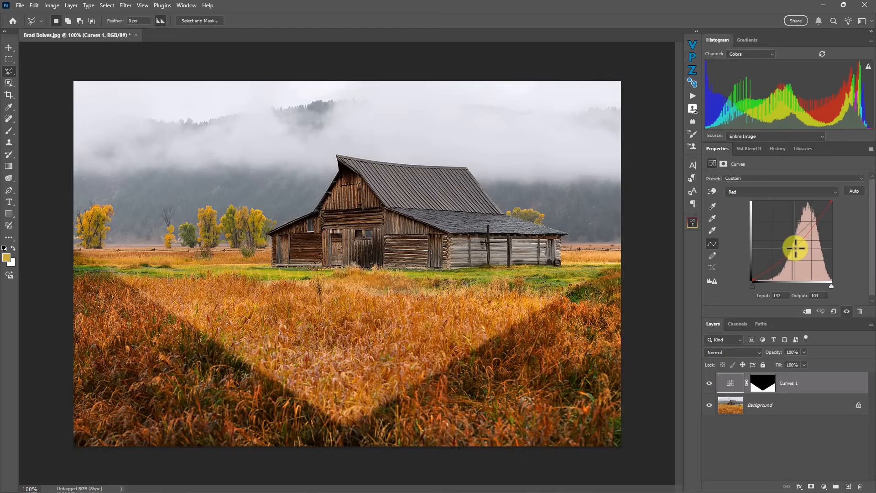
left_click_drag(795, 248, 792, 245)
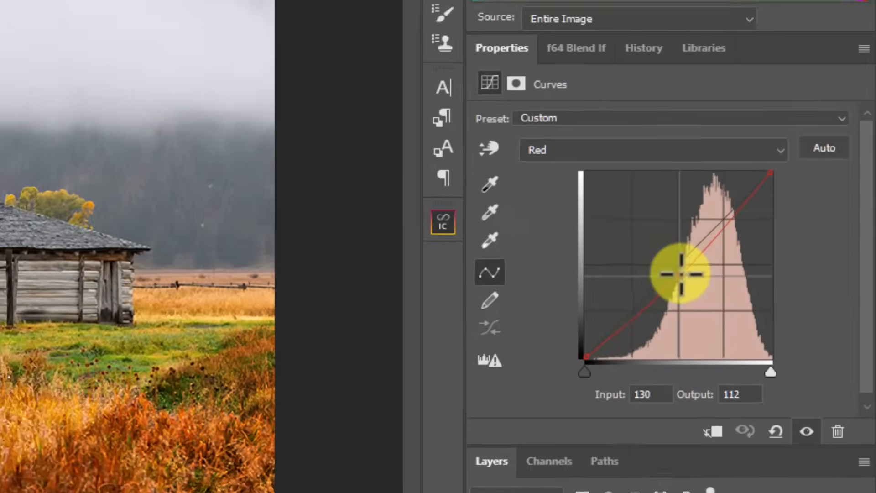
left_click_drag(680, 274, 680, 266)
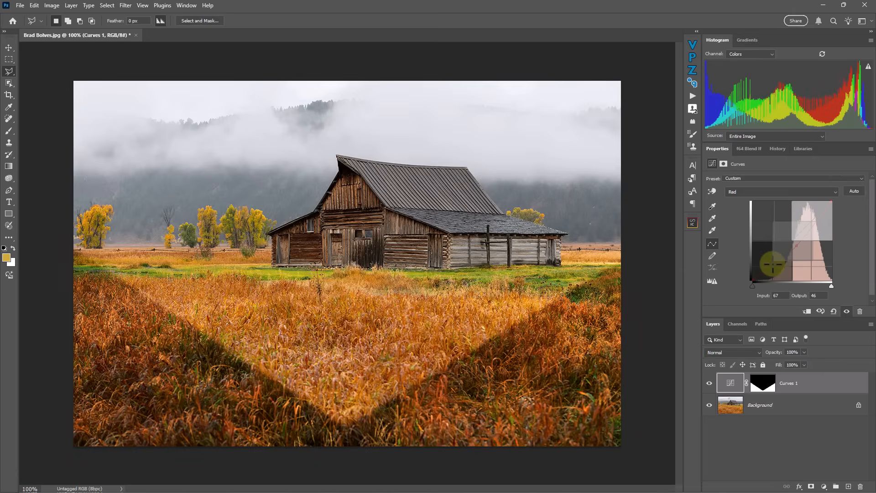
Step: Adjust the Red curve with a shadow point at input 72, output 41 and a highlight point at input 203, output 170
left_click(774, 267)
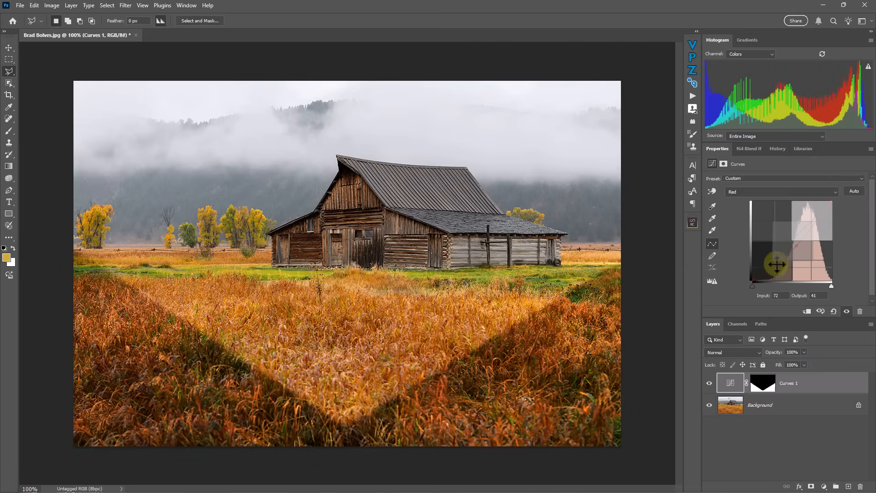
left_click(814, 226)
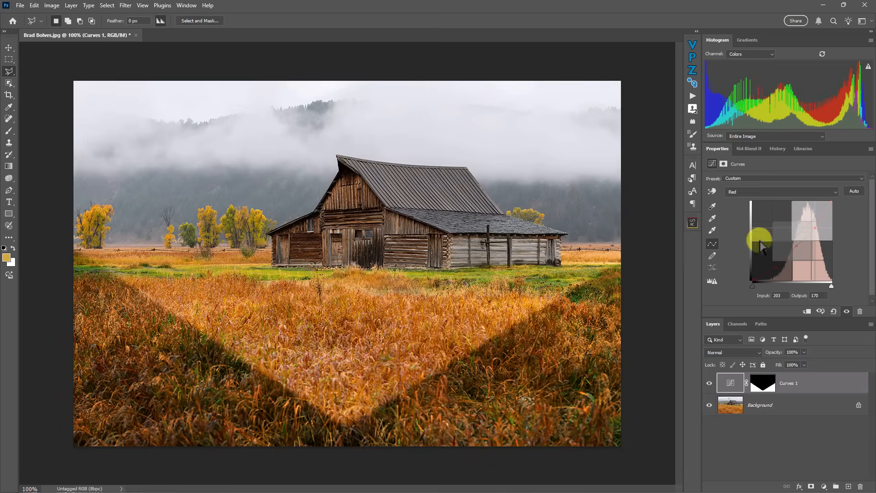
Step: Raise the middle of the Curves adjustment's Green channel to input 128, output 141, and compare the image with the layer hidden and shown
left_click(755, 189)
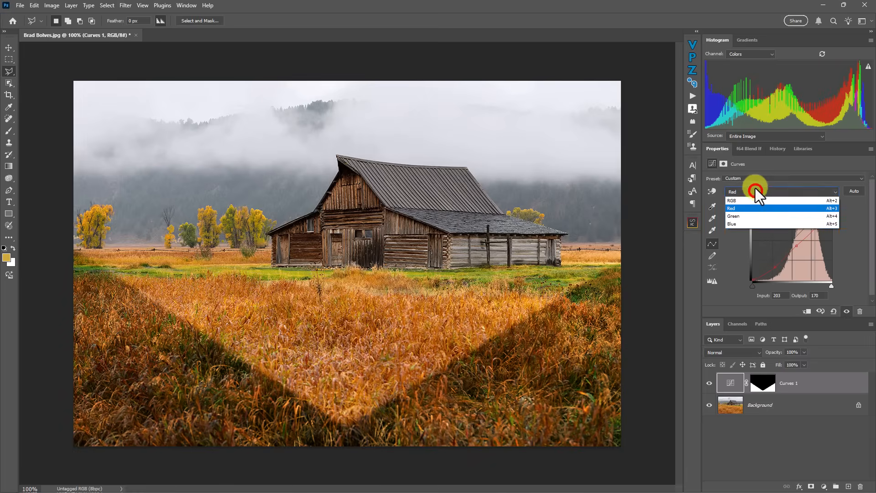
left_click(743, 217)
left_click_drag(792, 240, 791, 238)
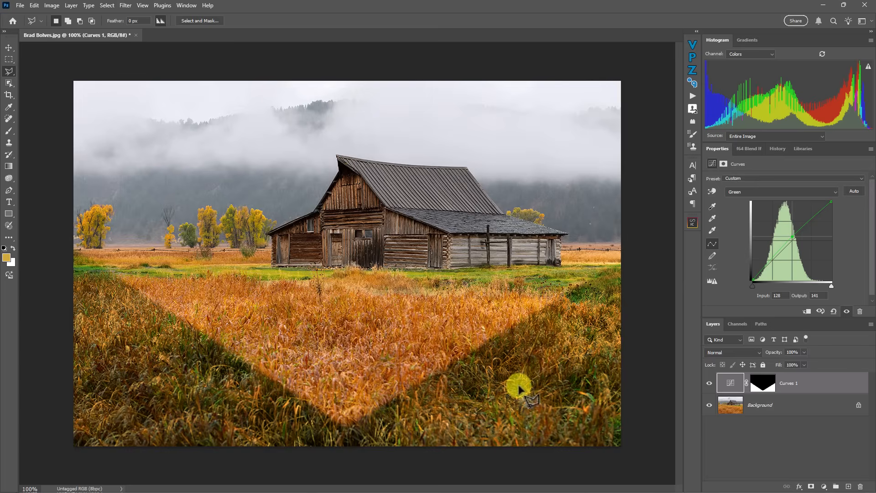
left_click(709, 383)
left_click(709, 383)
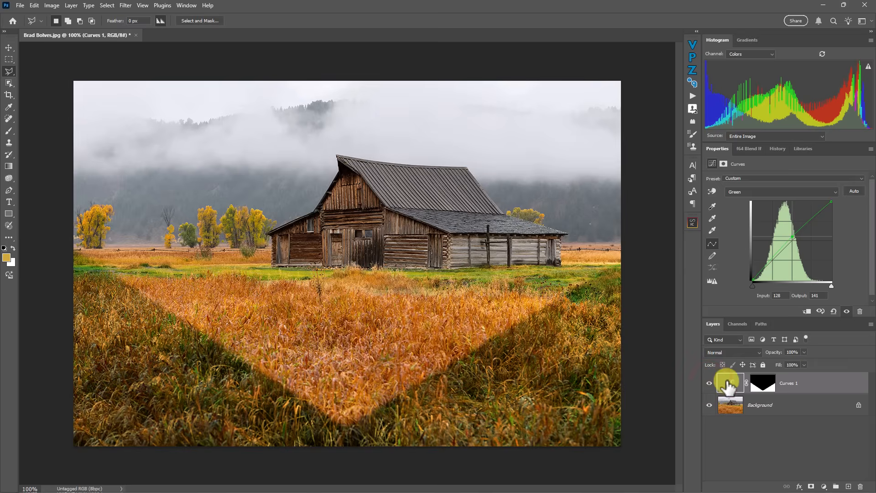
Step: Feather the Curves layer mask to 125 px and compare the image with the adjustment hidden and shown
left_click(761, 383)
left_click_drag(743, 237, 811, 236)
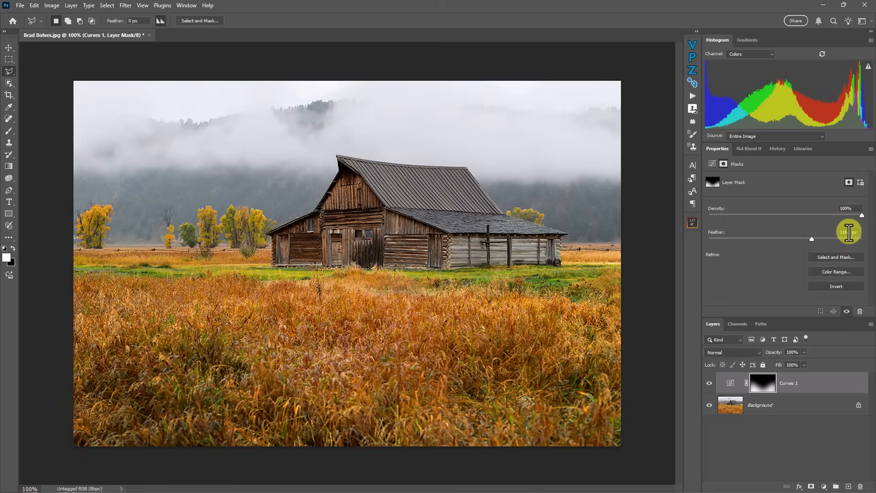
type("125.1")
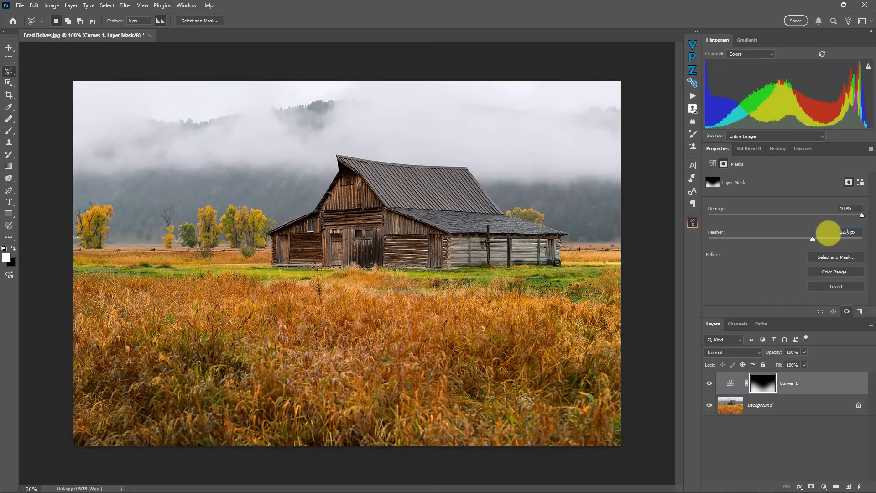
left_click(710, 383)
left_click(709, 383)
Step: Add a shadow point to the RGB curve at input 75, output 29, and compare the image with the adjustment hidden and shown
left_click(730, 383)
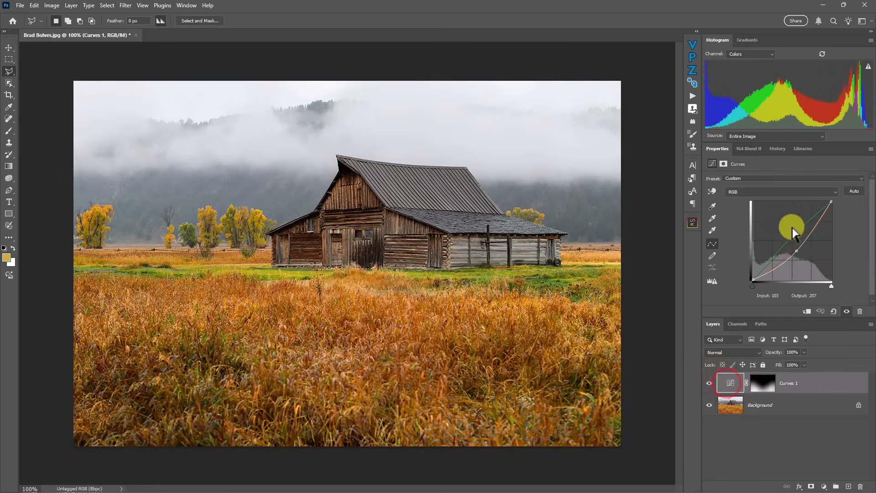
left_click_drag(796, 248, 775, 270)
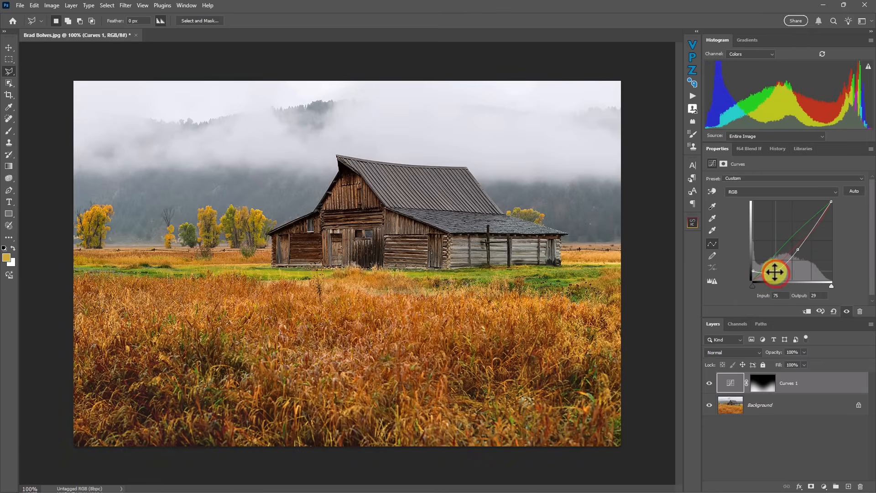
left_click(709, 384)
left_click(711, 385)
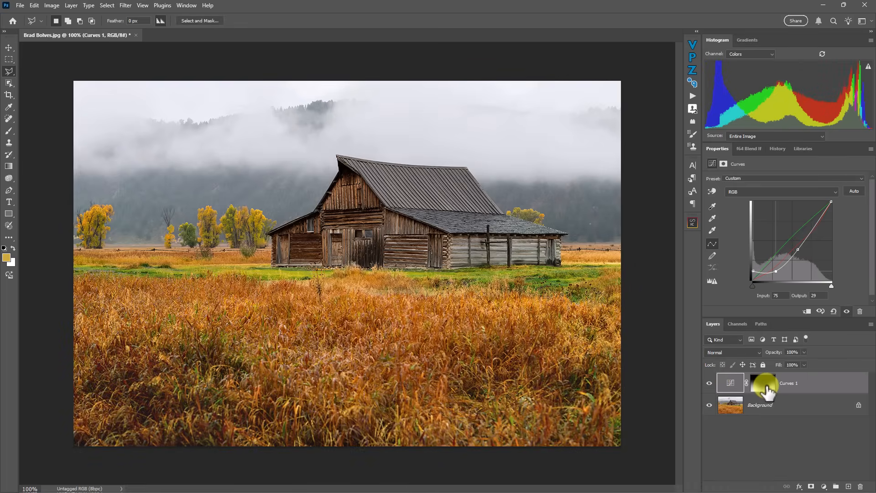
Step: Check the Curves adjustment with its mask disabled and re-enabled, and with the whole layer hidden and shown
left_click(765, 387, "shift")
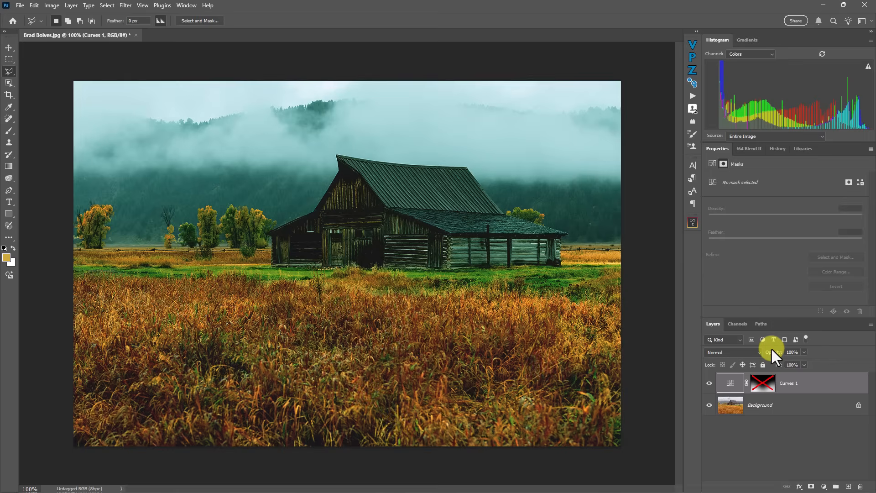
left_click(763, 383, "shift")
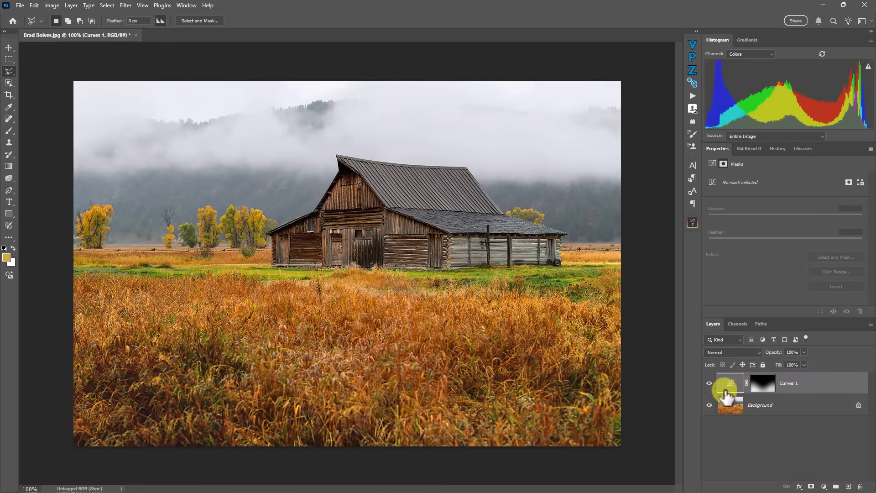
left_click(708, 384)
left_click(709, 383)
Step: Run the Tone Navigation Map action from the f64 Self-Critique Actions set
left_click(692, 97)
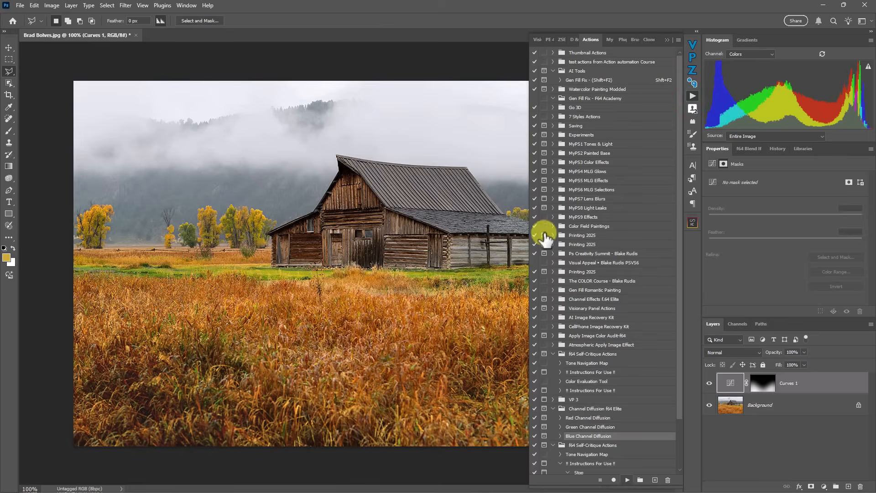
scroll(556, 388, "down", 3)
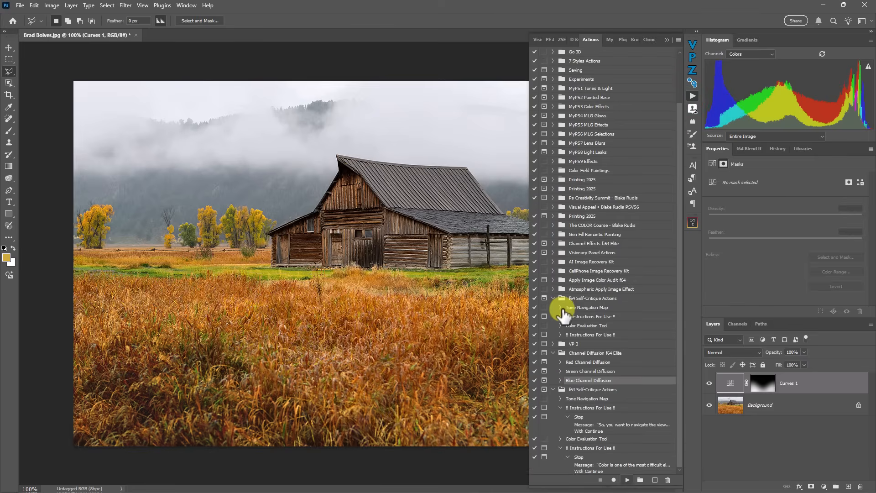
left_click(553, 352)
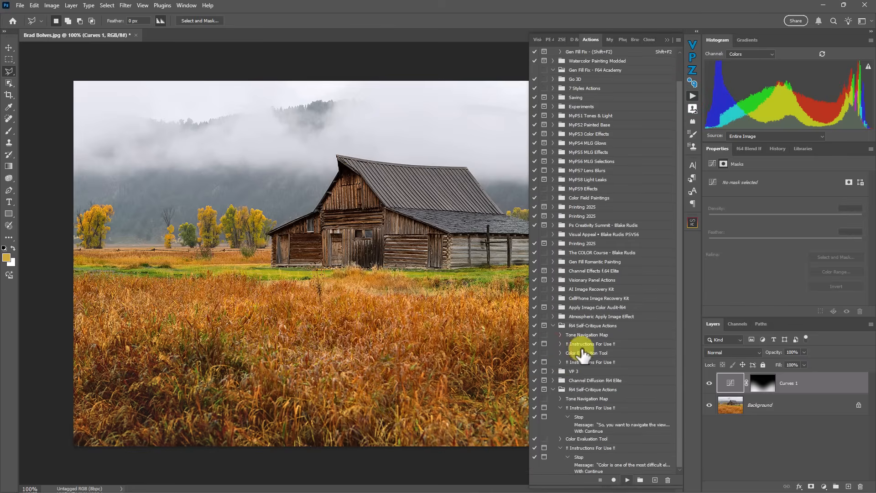
left_click(584, 334)
left_click(627, 479)
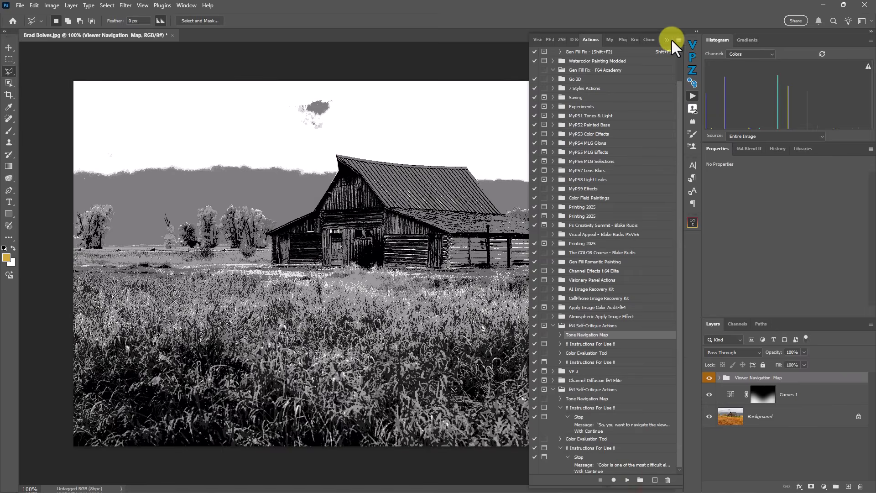
left_click(670, 40)
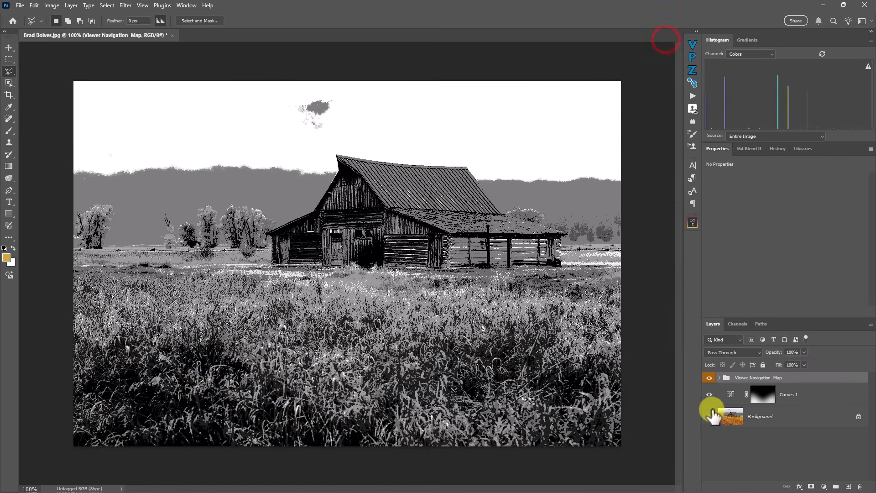
Step: Compare the tone map with the Curves adjustment hidden and shown, and switch off the Viewer Navigation Map group
left_click(709, 394)
left_click(709, 394)
left_click(709, 394)
left_click(709, 394)
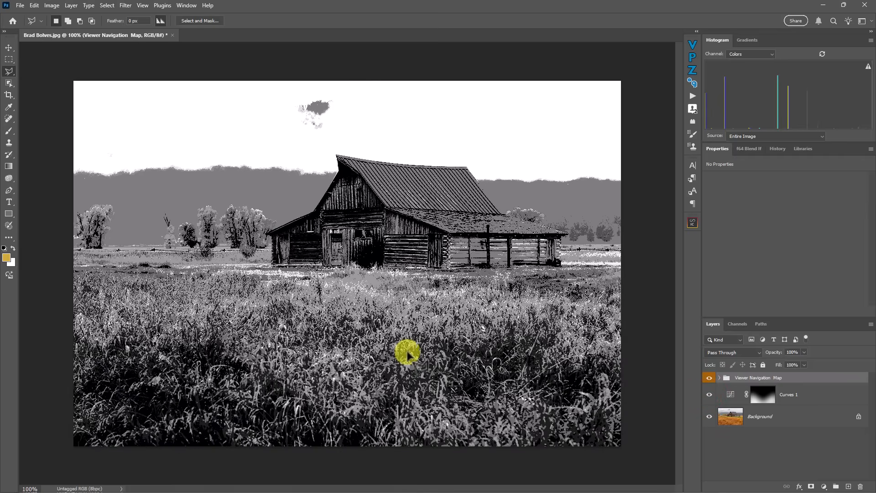
left_click(709, 379)
left_click(710, 385)
left_click(709, 386)
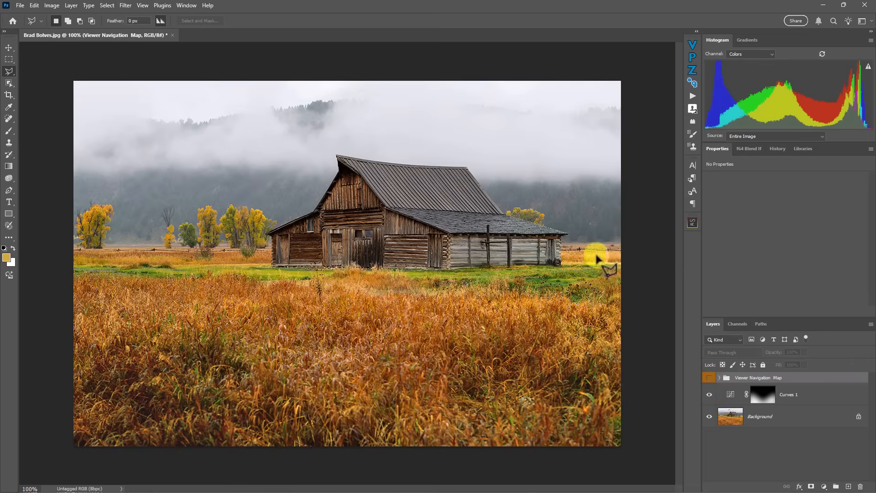
Step: Compare the Curves adjustment hidden and shown, first in the color image and again under the Viewer Navigation Map
left_click(708, 394)
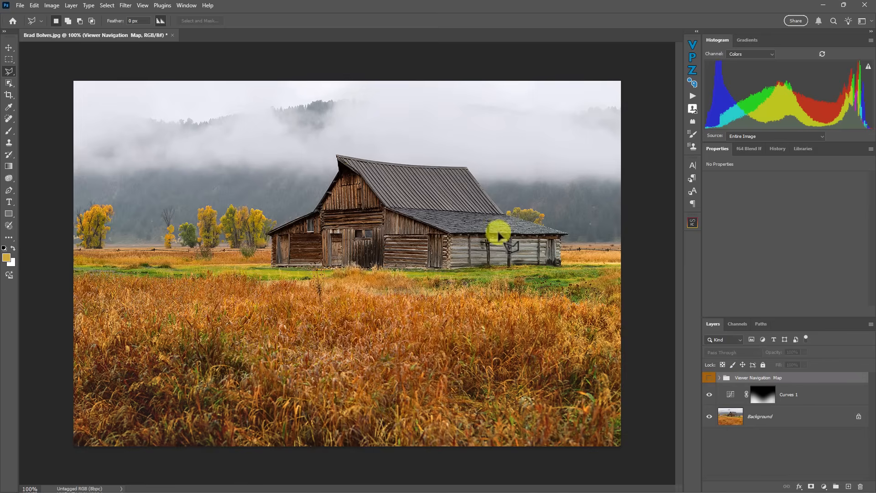
left_click(710, 394)
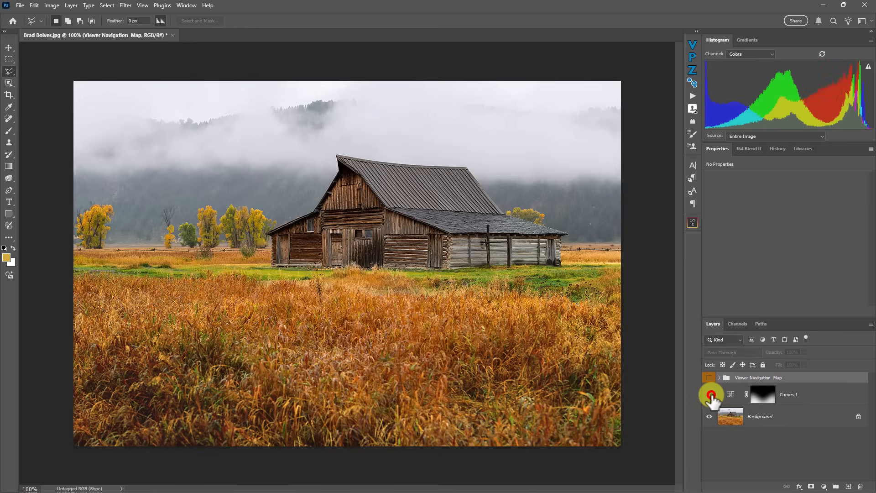
left_click(710, 394)
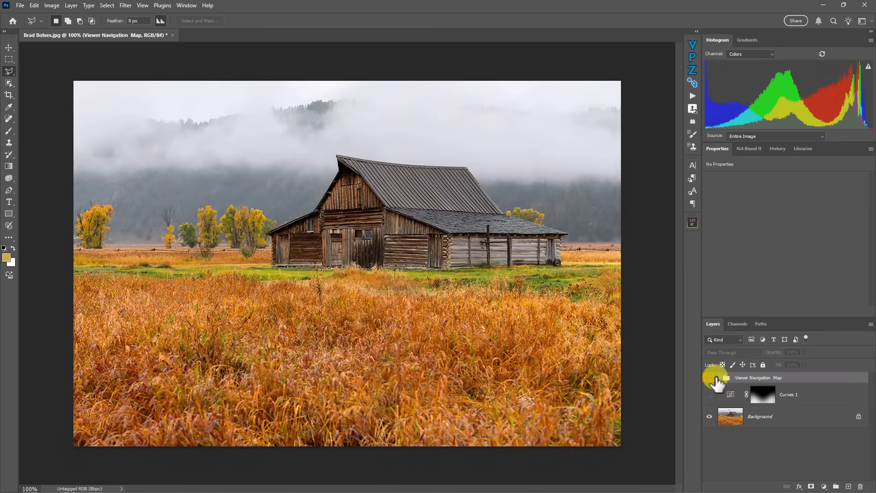
left_click(710, 378)
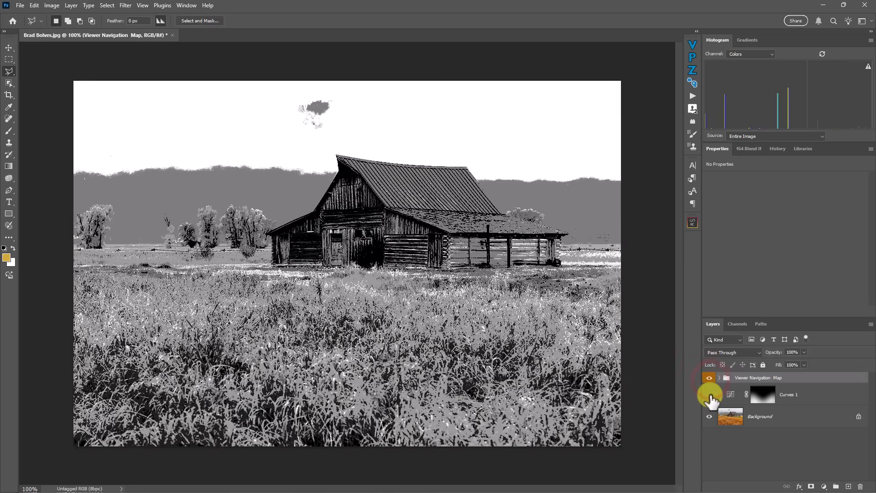
left_click(710, 394)
left_click(709, 394)
left_click(709, 394)
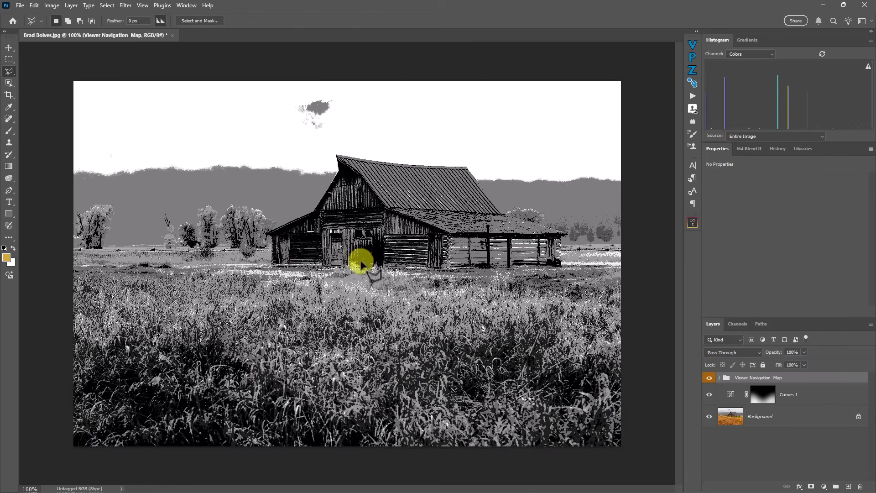
Step: Hide the Viewer Navigation Map group and check the Curves adjustment with its mask disabled and re-enabled
left_click(709, 377)
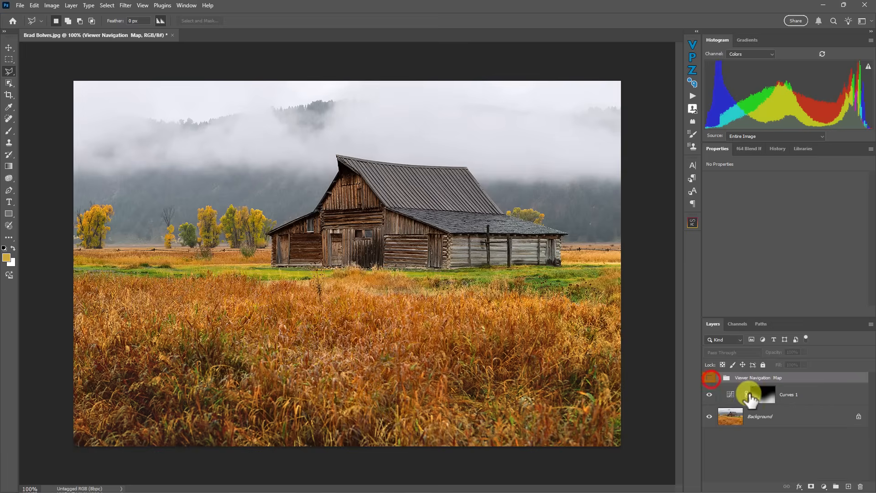
left_click(761, 398, "shift")
left_click(762, 396, "shift")
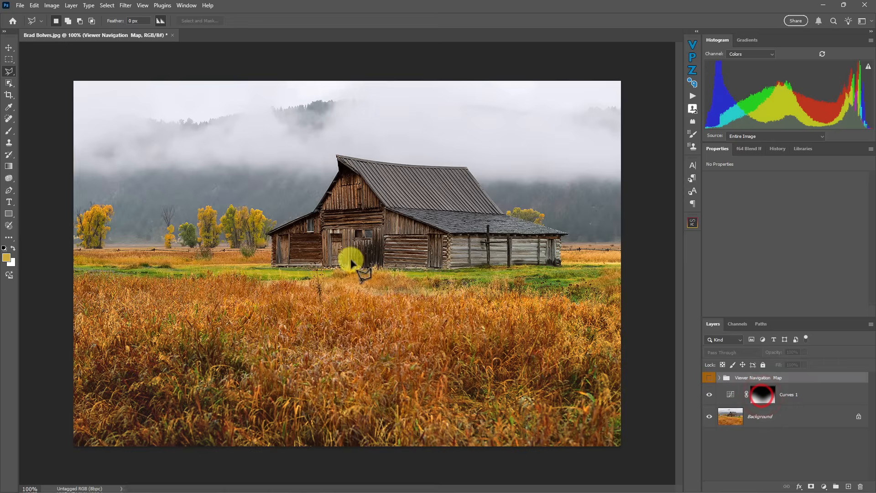
Step: Add a light warm spotlight above the Curves layer, centered near the barn's doors, as a radial gradient at 55% scale
left_click(726, 398)
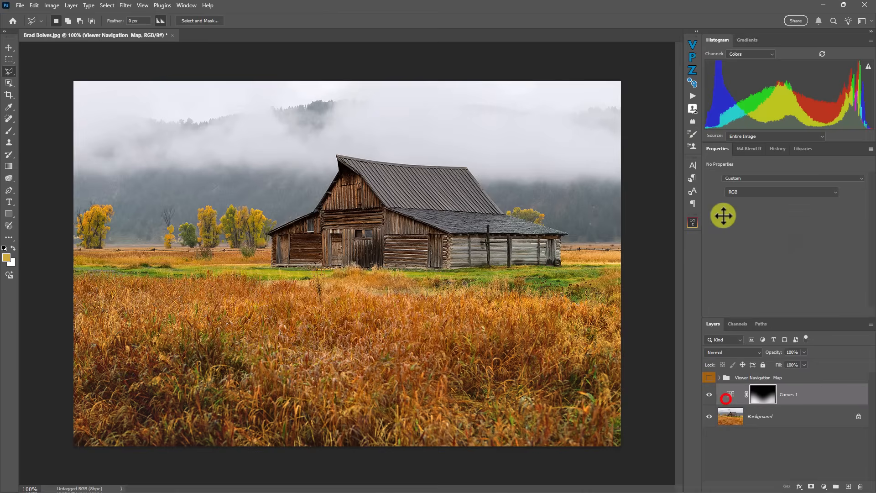
left_click(692, 43)
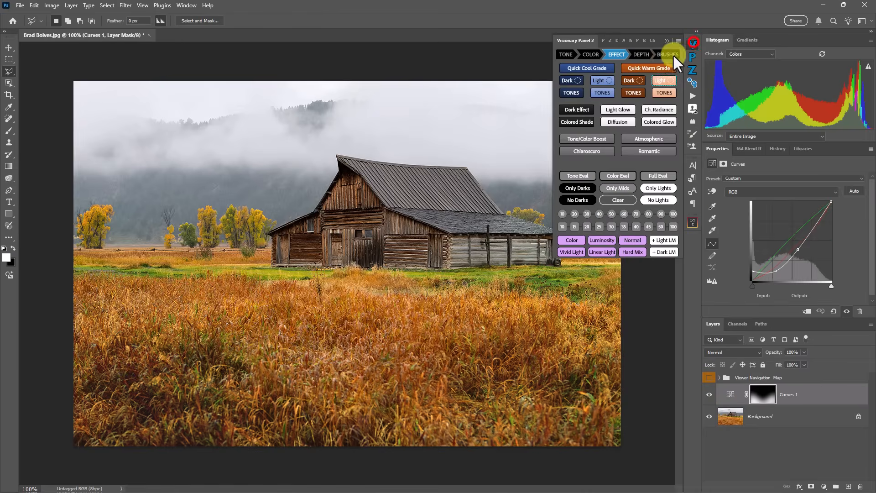
left_click(662, 83)
left_click_drag(367, 269, 360, 251)
left_click(737, 135)
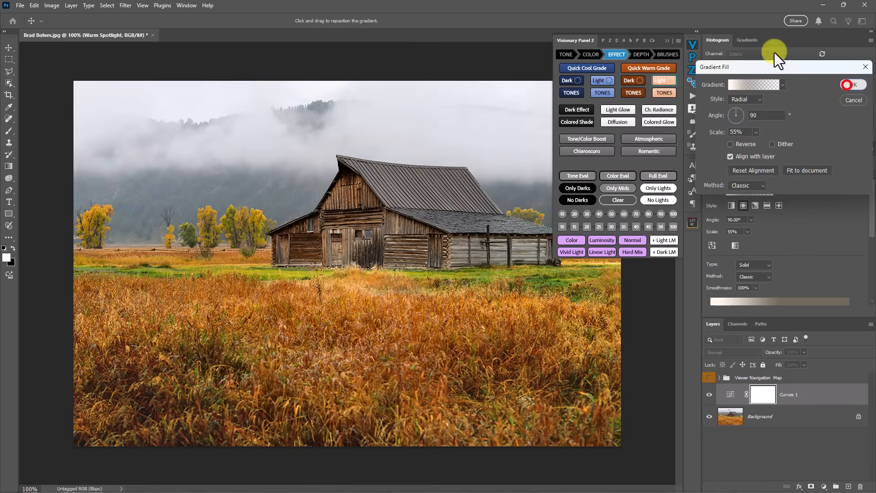
left_click(665, 40)
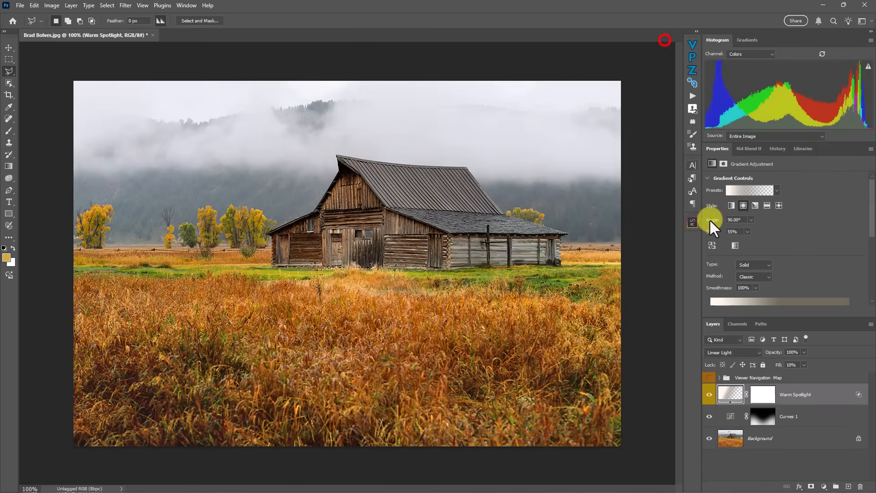
Step: With the tone map shown, change the Warm Spotlight gradient to Reflected at 33% scale and reposition it along the barn's base
left_click(709, 377)
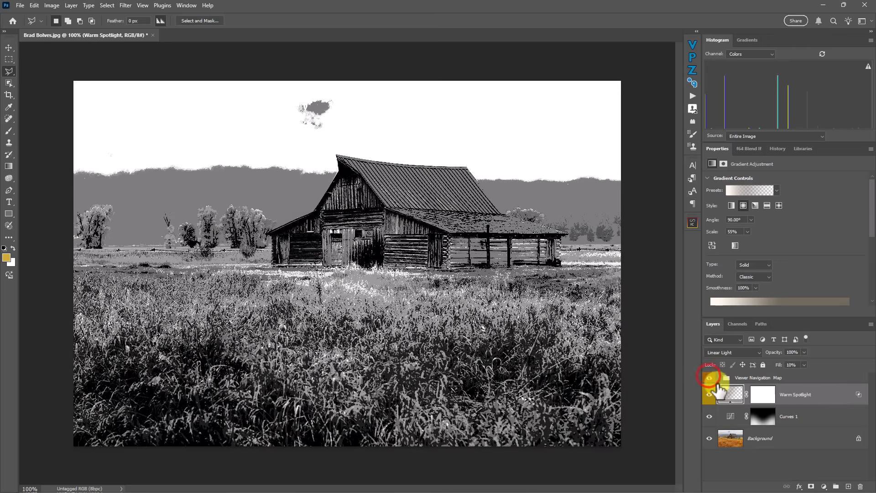
double_click(731, 397)
left_click_drag(441, 248, 294, 269)
left_click_drag(666, 277, 424, 259)
left_click(745, 99)
left_click(735, 132)
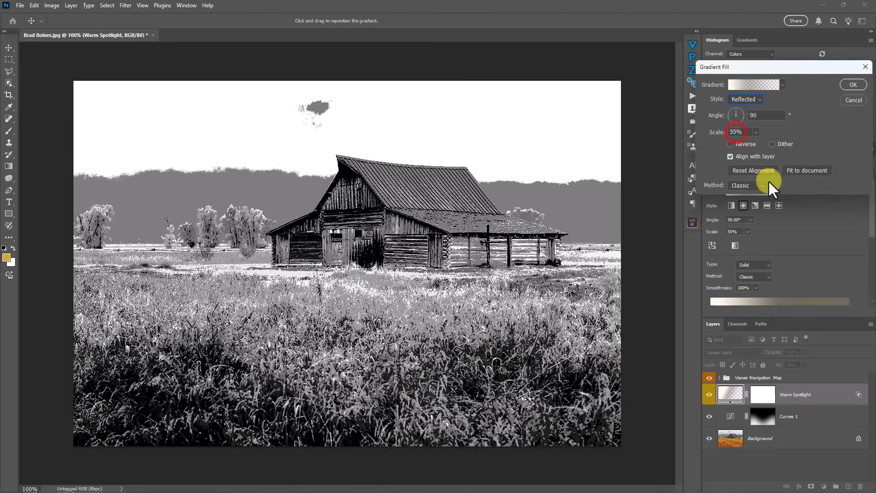
left_click(756, 132)
left_click_drag(754, 141, 750, 141)
left_click_drag(461, 268, 430, 254)
left_click(853, 85)
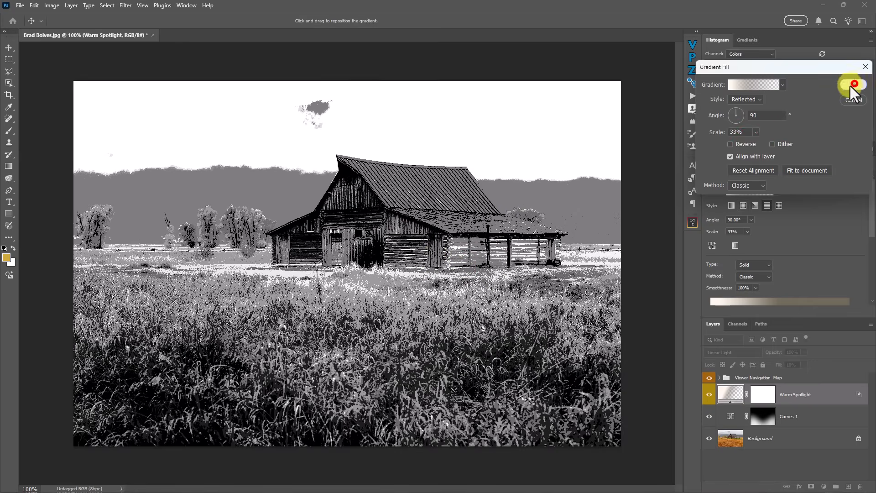
Step: Hide the tone map and set the Warm Spotlight layer to Vivid Light blending with 17% fill
left_click(708, 377)
left_click(709, 394)
left_click(709, 394)
left_click(730, 396)
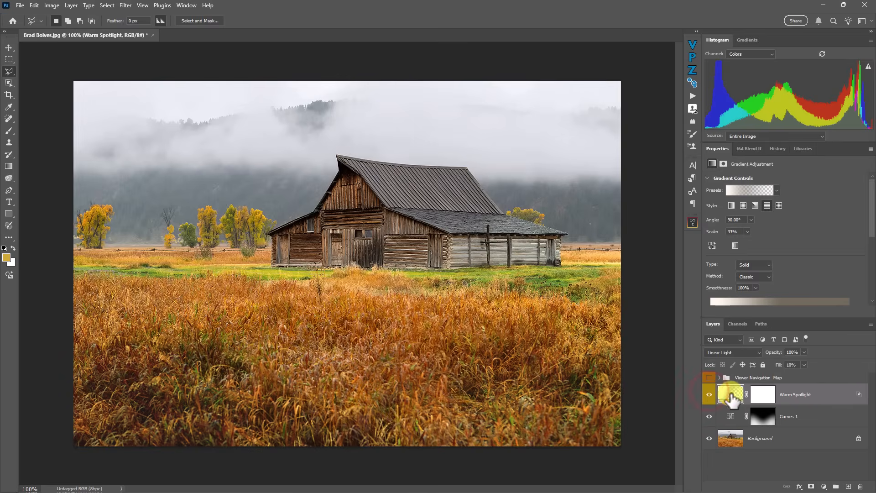
left_click(732, 352)
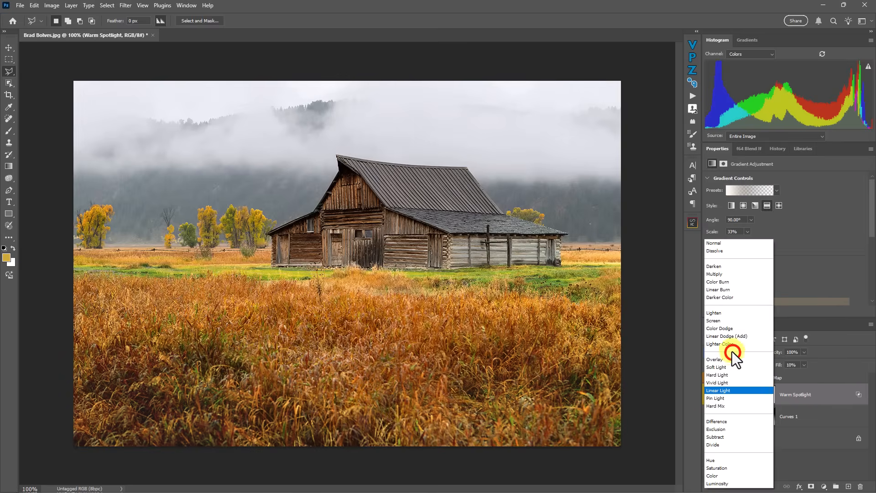
left_click(726, 381)
left_click(803, 365)
left_click_drag(804, 375, 804, 376)
Step: Compare the Warm Spotlight hidden and shown in the tone map, and check the color image with both adjustments hidden
left_click(709, 377)
mouse_move(709, 396)
left_mouse_down()
mouse_move(710, 415)
mouse_move(708, 397)
left_mouse_up()
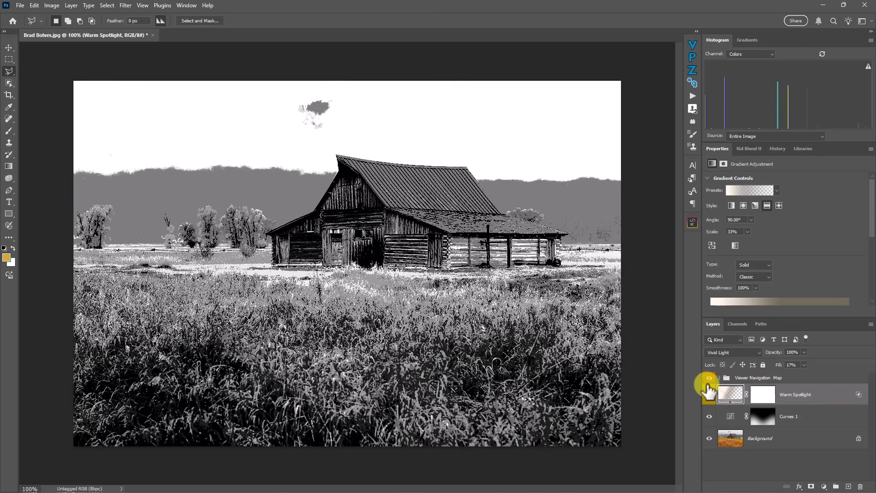
left_click(709, 394)
left_click(709, 394)
left_click(709, 379)
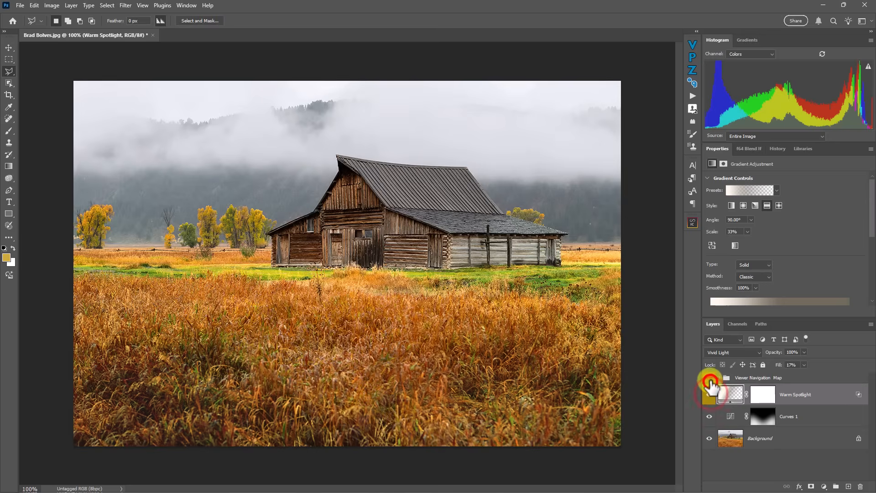
left_click_drag(710, 394, 710, 411)
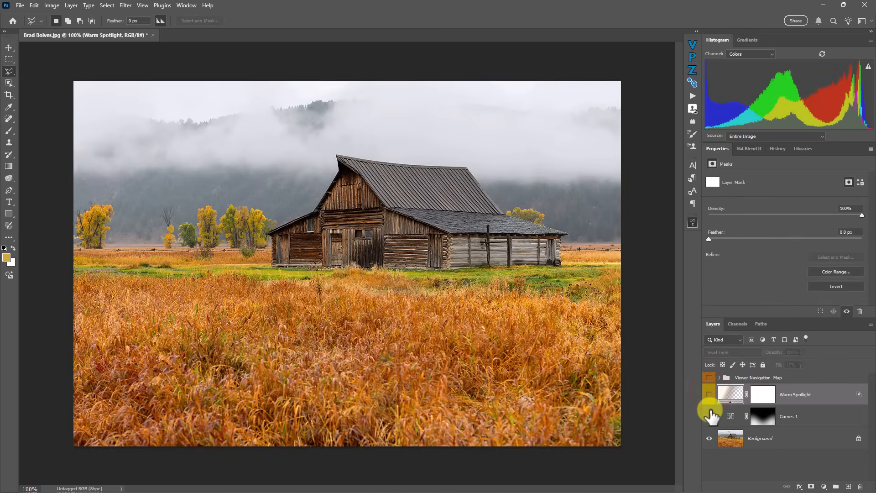
left_click(710, 416)
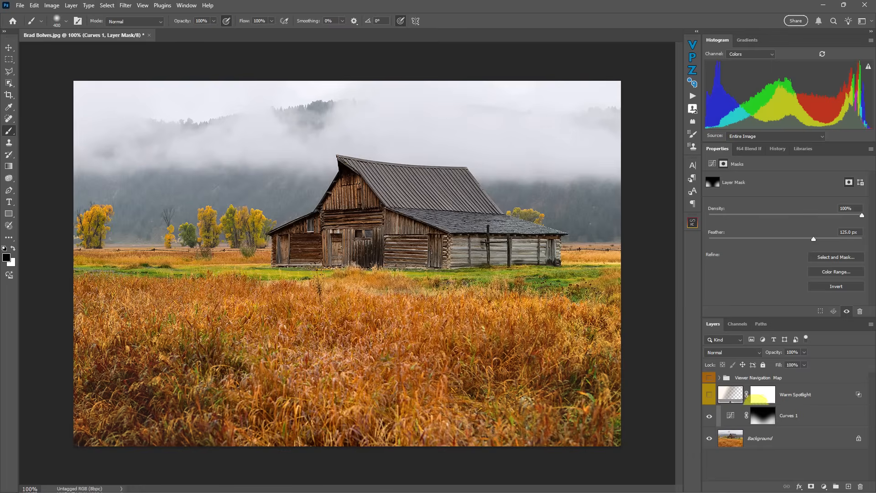
Step: Hide the Curves adjustment and sponge the Background layer's foreground grass in both lower corners with a 500 px brush at 49% flow
left_click(709, 416)
left_click(732, 438)
left_click(117, 201, "alt")
left_click(8, 178)
key("bracketright")
key("bracketright")
left_click(566, 411)
left_click(139, 21)
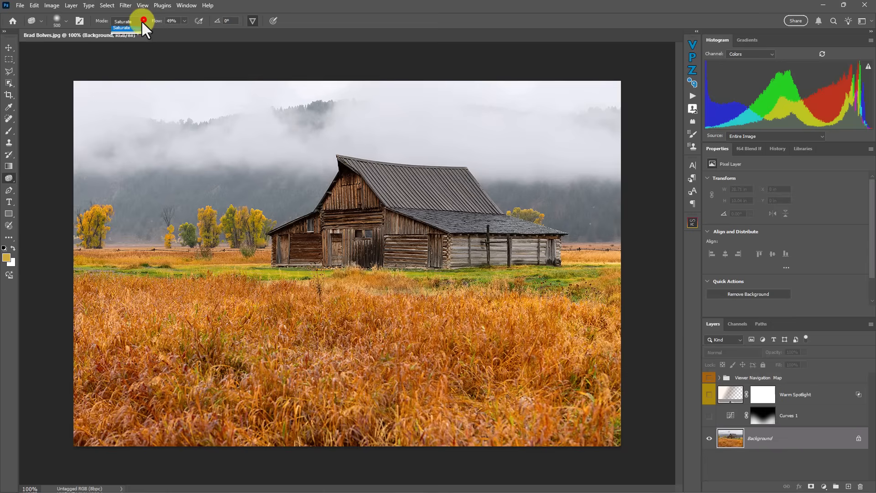
left_click(130, 28)
mouse_move(563, 387)
left_mouse_down()
mouse_move(545, 428)
mouse_move(514, 430)
mouse_move(519, 417)
mouse_move(591, 395)
mouse_move(499, 446)
mouse_move(607, 389)
left_mouse_up()
mouse_move(140, 379)
left_mouse_down()
mouse_move(93, 370)
mouse_move(205, 447)
mouse_move(114, 416)
mouse_move(106, 392)
mouse_move(157, 426)
mouse_move(83, 379)
mouse_move(198, 429)
mouse_move(152, 407)
mouse_move(187, 403)
mouse_move(178, 422)
left_mouse_up()
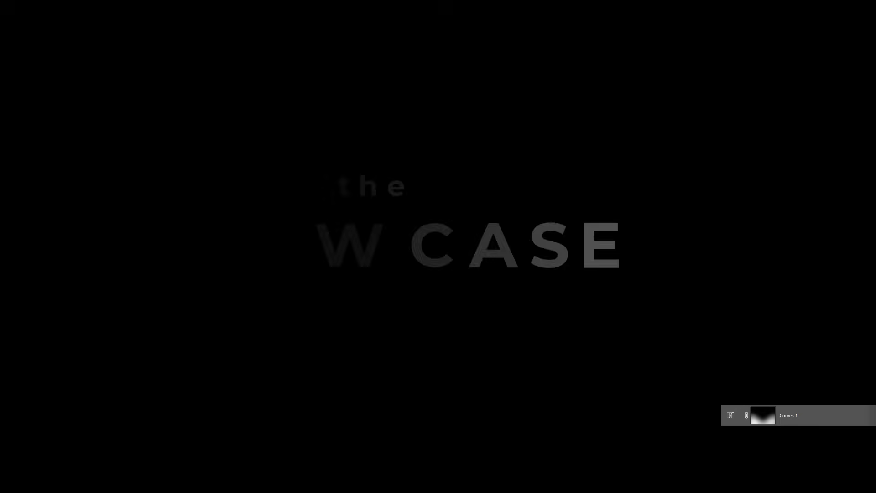